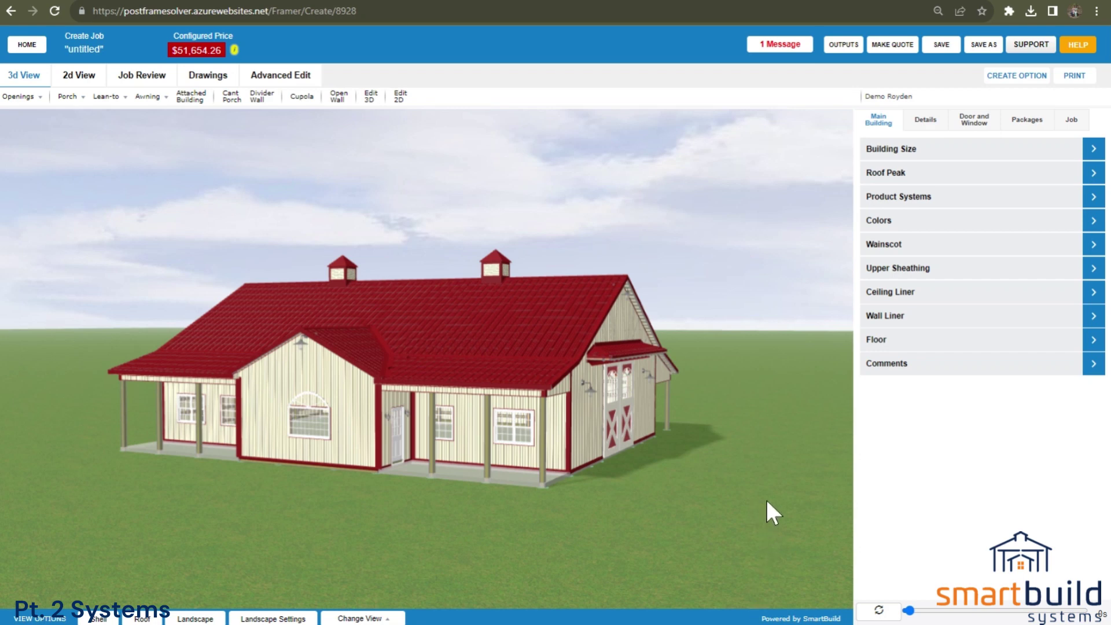
Step: Orbit and zoom the 3D barn to view its gable ends, porch and long side
{"action": "left_click_drag", "start_coordinate": [766, 496], "coordinate": [744, 497]}
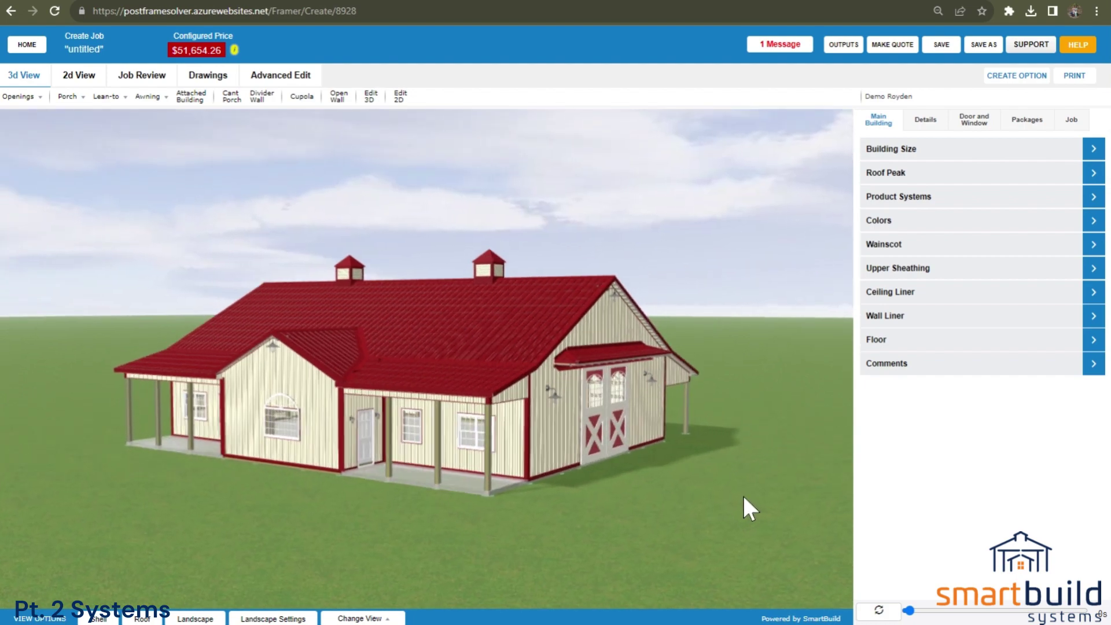
{"action": "left_click_drag", "start_coordinate": [715, 472], "coordinate": [502, 473]}
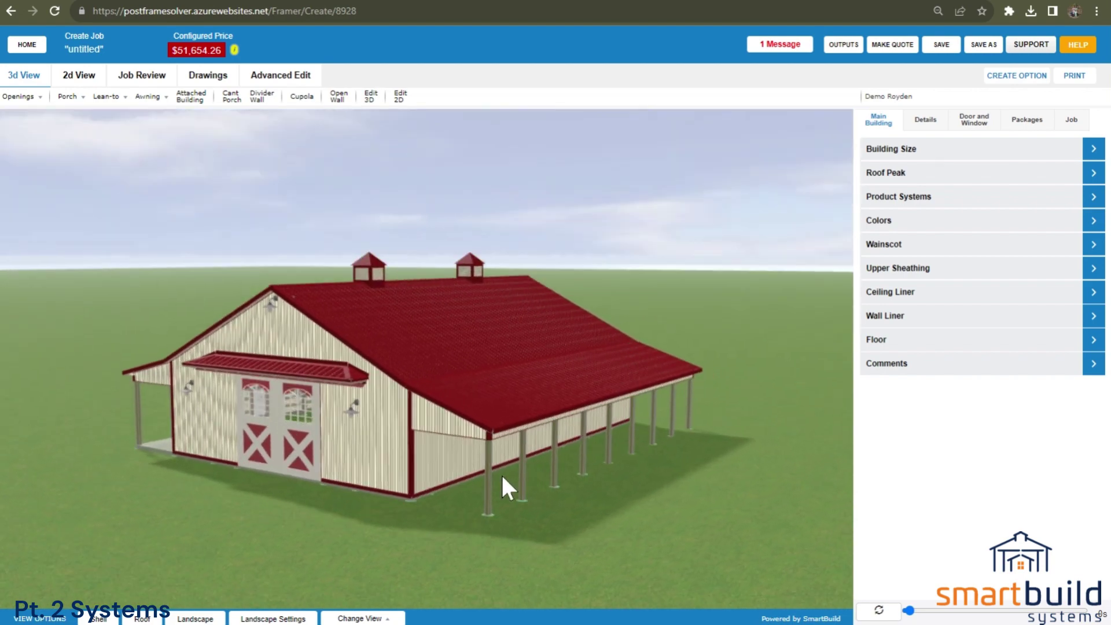
{"action": "left_click_drag", "start_coordinate": [373, 440], "coordinate": [542, 435]}
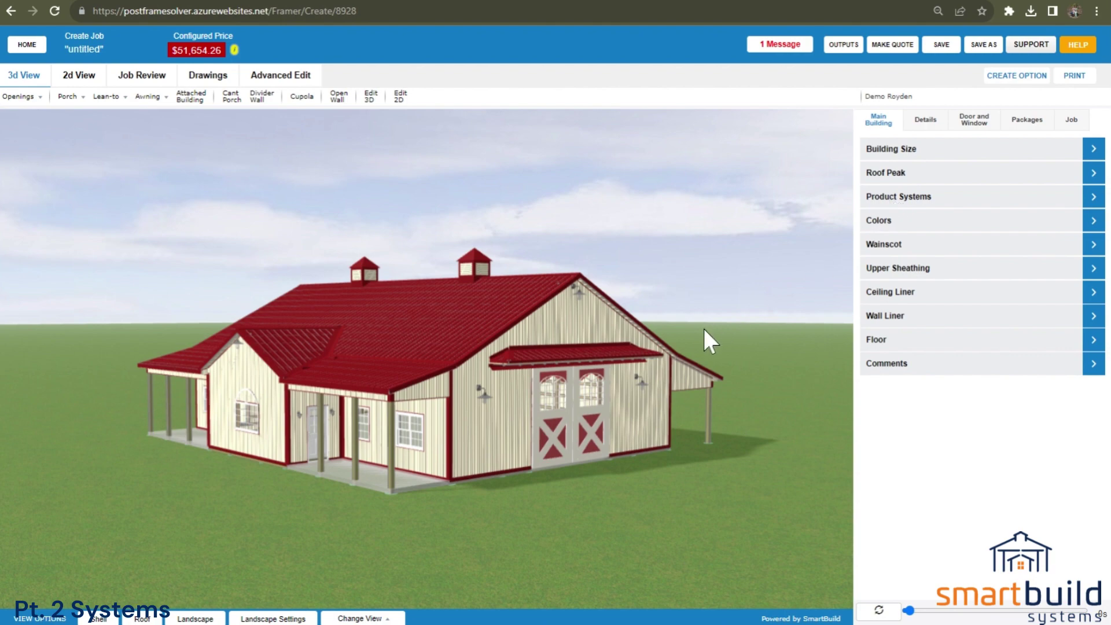
{"action": "left_click_drag", "start_coordinate": [704, 330], "coordinate": [721, 331]}
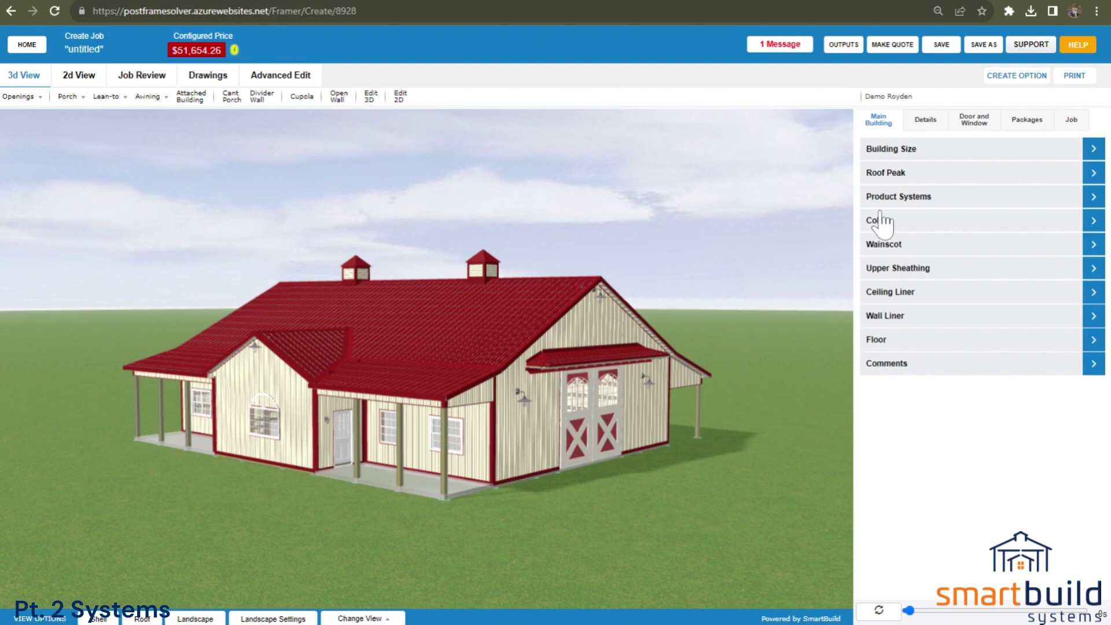
{"action": "left_click_drag", "start_coordinate": [726, 253], "coordinate": [730, 257]}
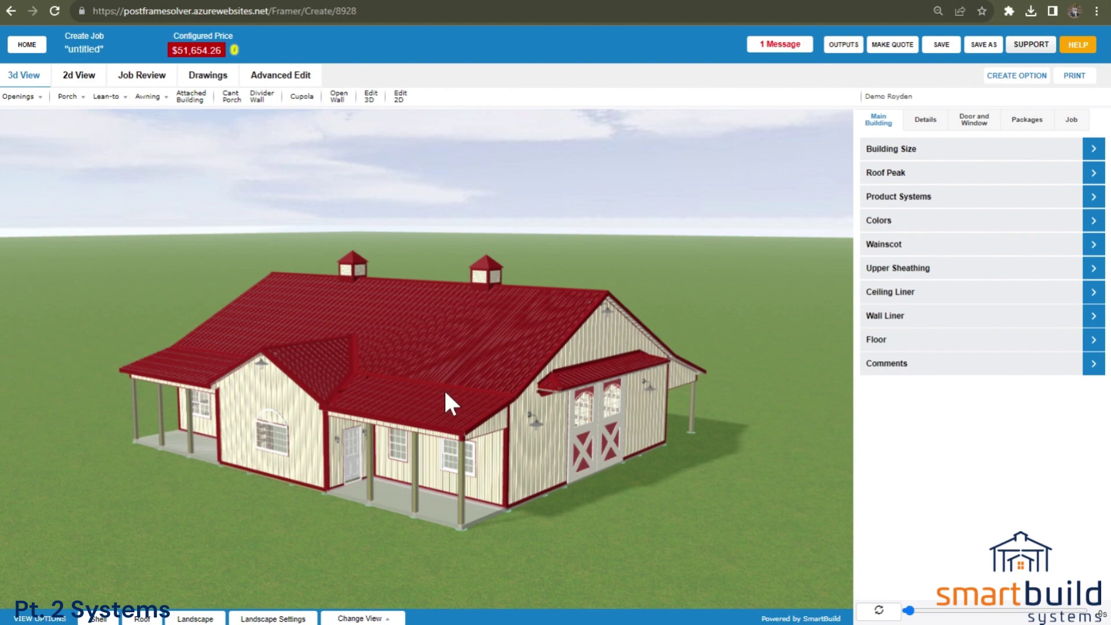
{"action": "left_click_drag", "start_coordinate": [443, 387], "coordinate": [557, 383]}
{"action": "scroll", "coordinate": [526, 416], "scroll_direction": "up", "scroll_amount": 3}
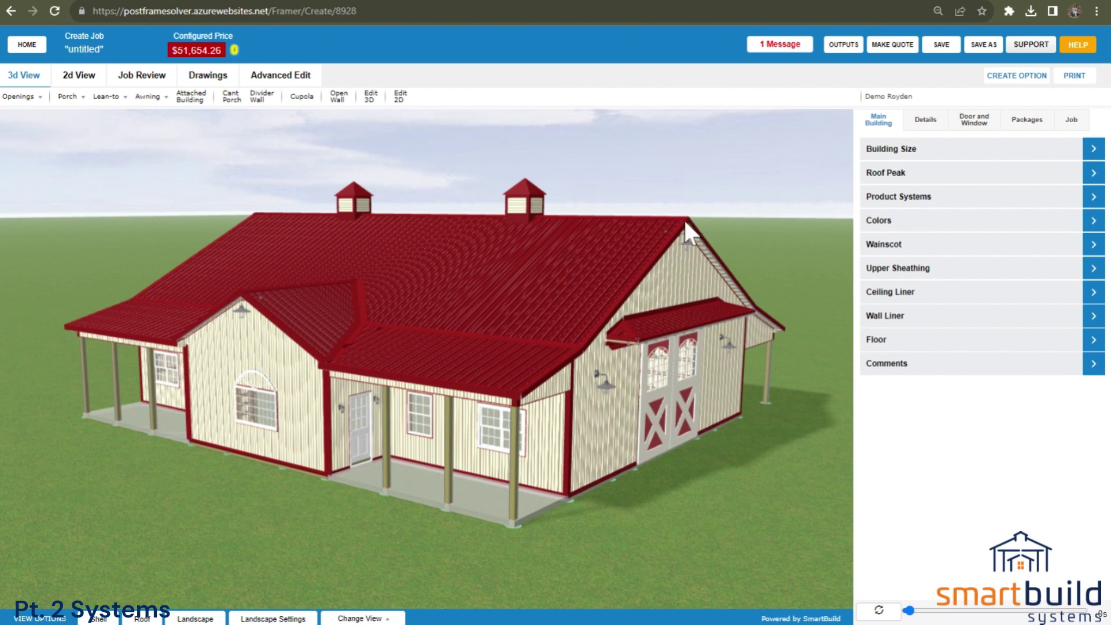
Step: Set the Roof Product System to Standing Seam
{"action": "left_click", "coordinate": [892, 221]}
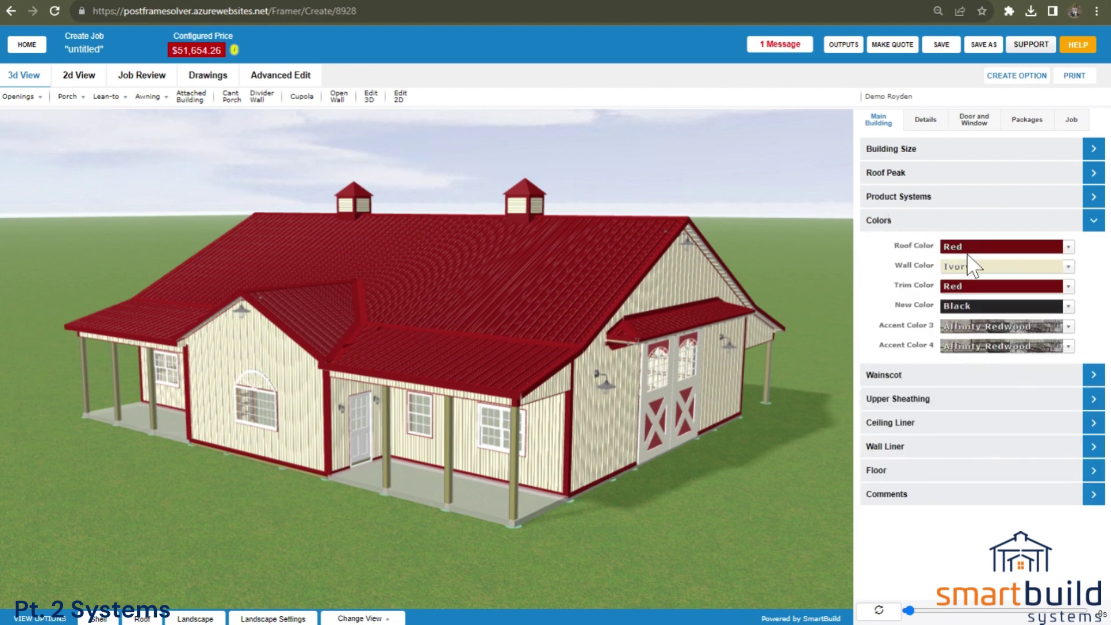
{"action": "left_click", "coordinate": [912, 220]}
{"action": "left_click", "coordinate": [908, 199]}
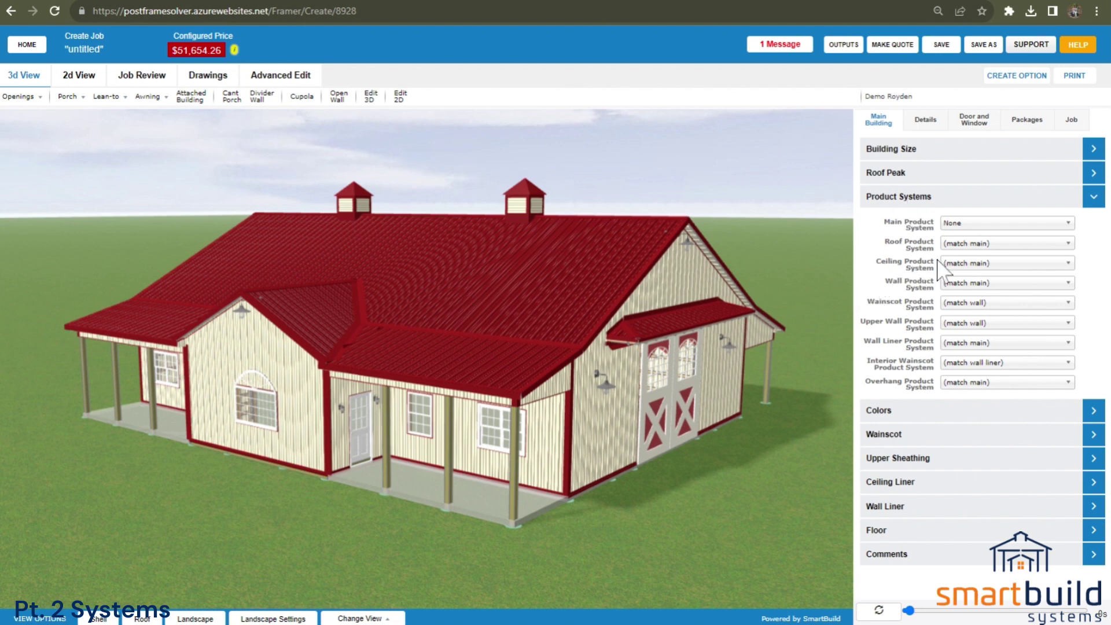
{"action": "left_click", "coordinate": [984, 243]}
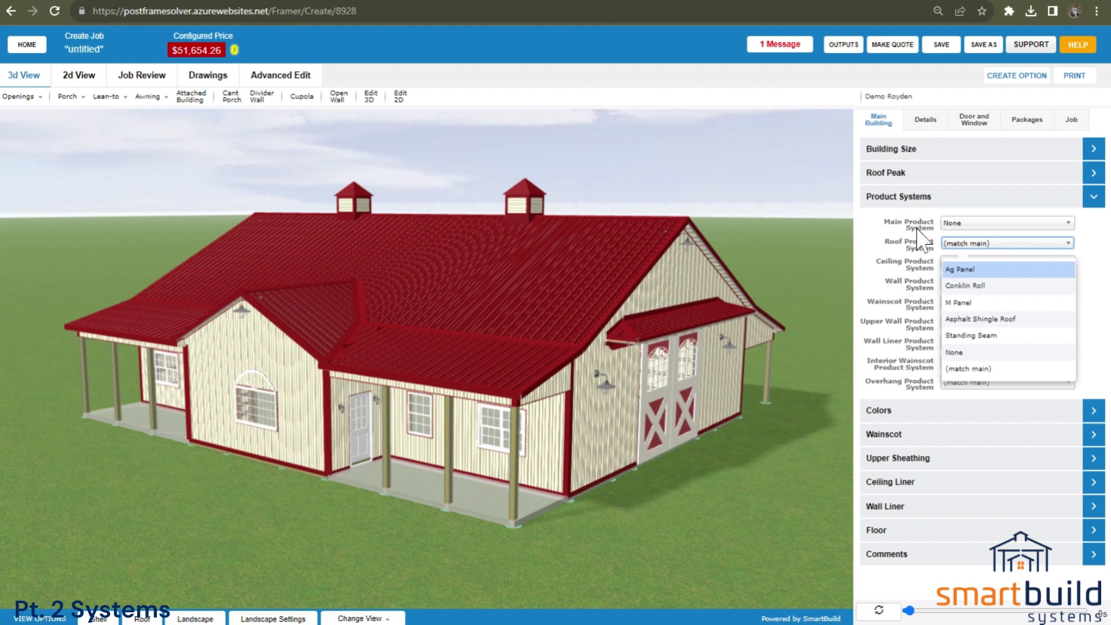
{"action": "left_click", "coordinate": [978, 336]}
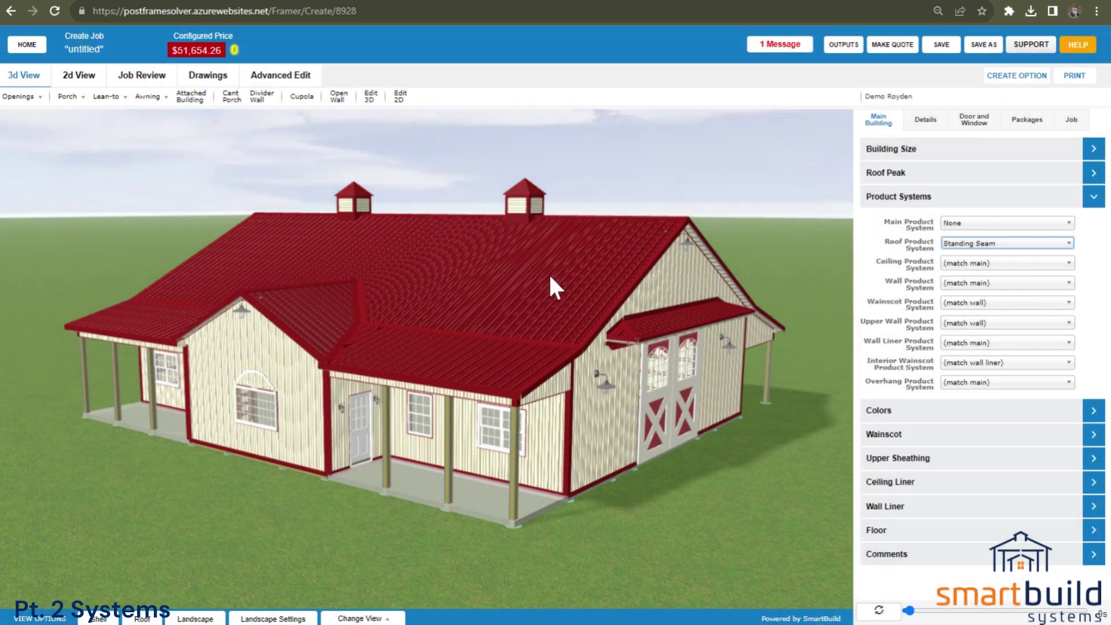
Step: Confirm the Roof Color stays Red in the colour settings
{"action": "left_click", "coordinate": [917, 200]}
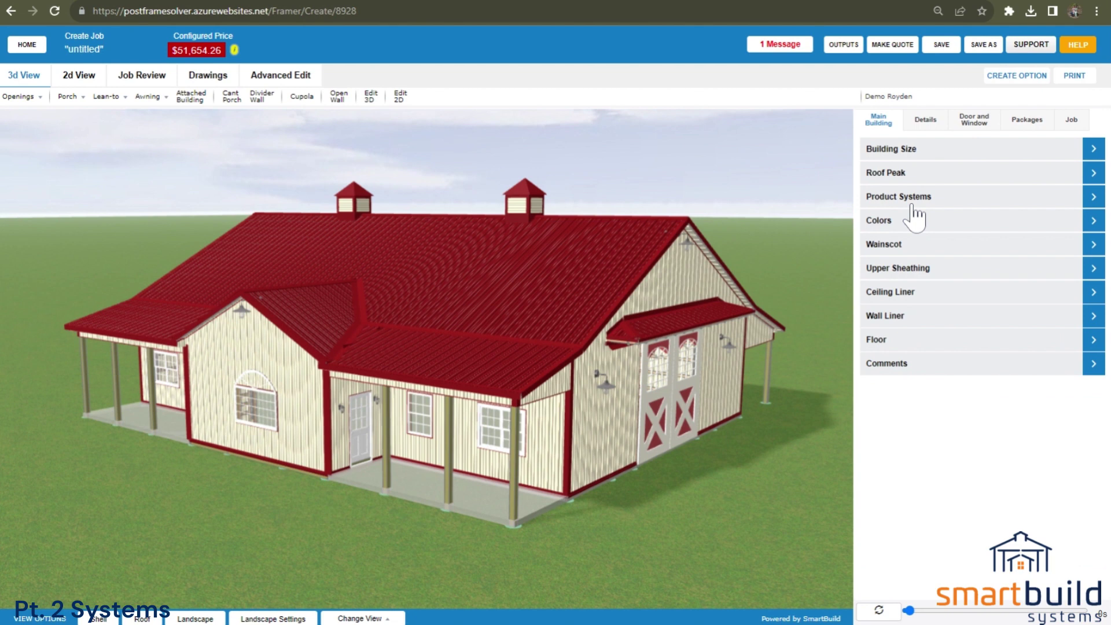
{"action": "left_click", "coordinate": [906, 224]}
{"action": "left_click", "coordinate": [968, 247]}
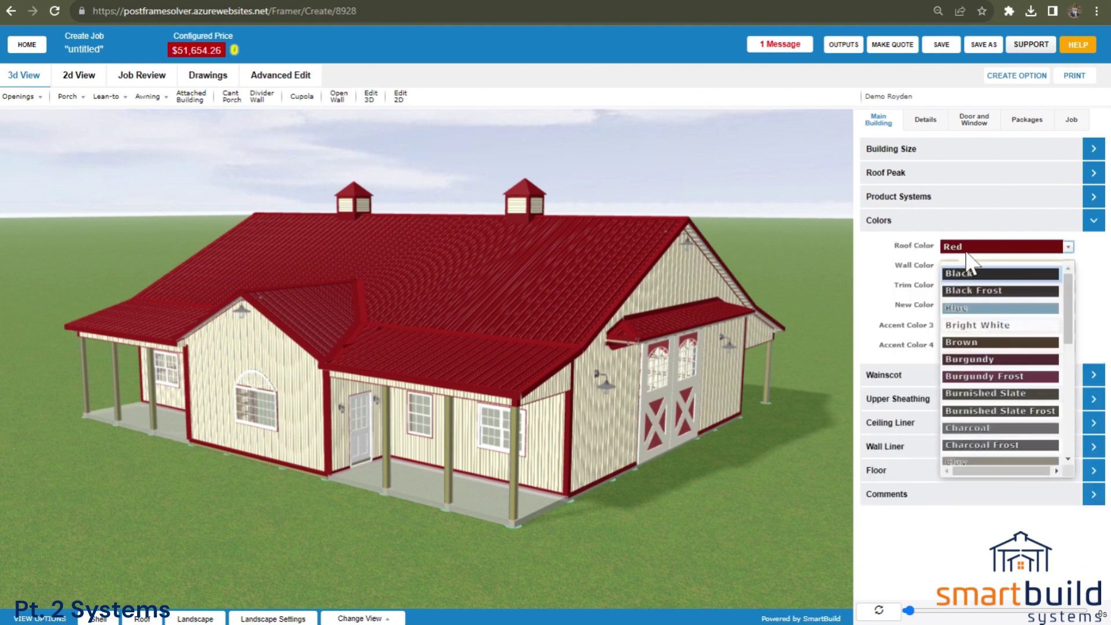
{"action": "left_click", "coordinate": [910, 226]}
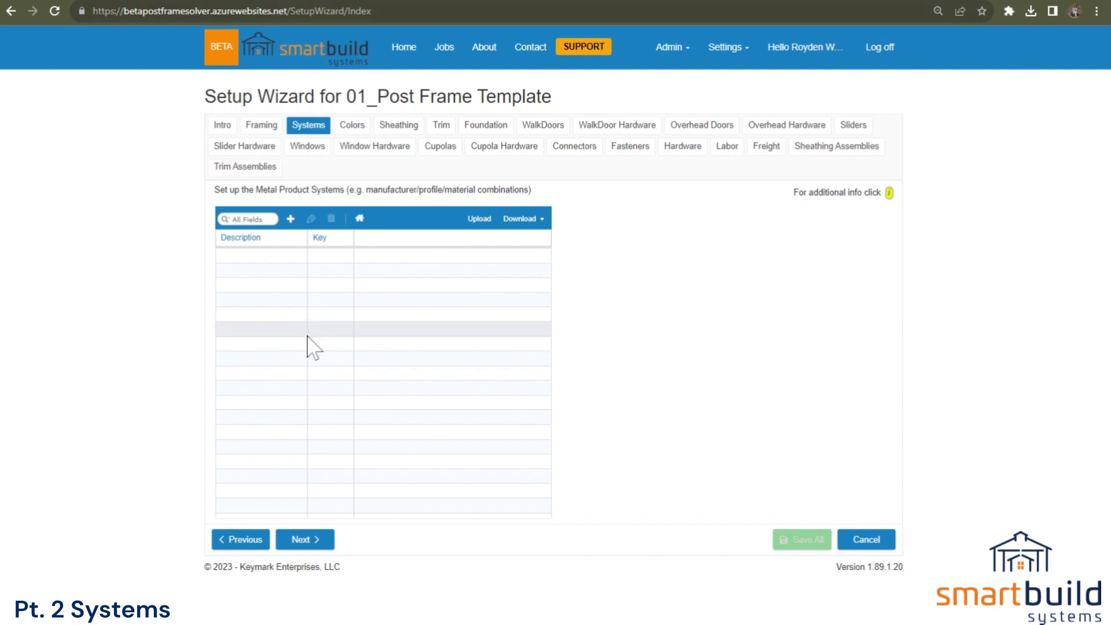
Step: Add a new product system with description 'AG Panel 1' and key AG1
{"action": "left_click", "coordinate": [291, 219]}
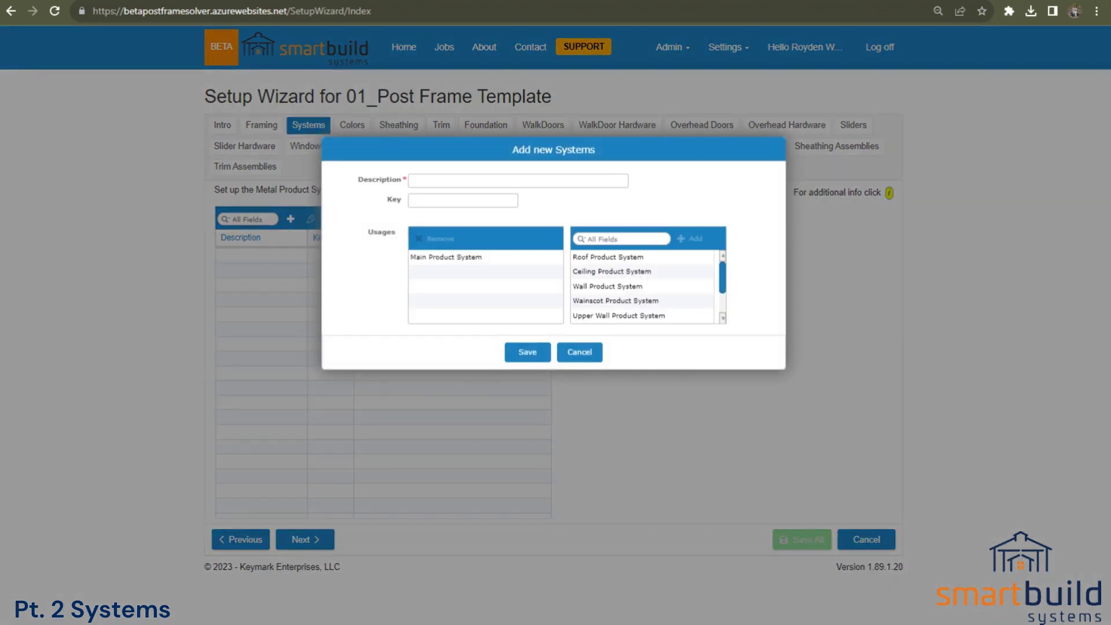
{"action": "left_click", "coordinate": [411, 180]}
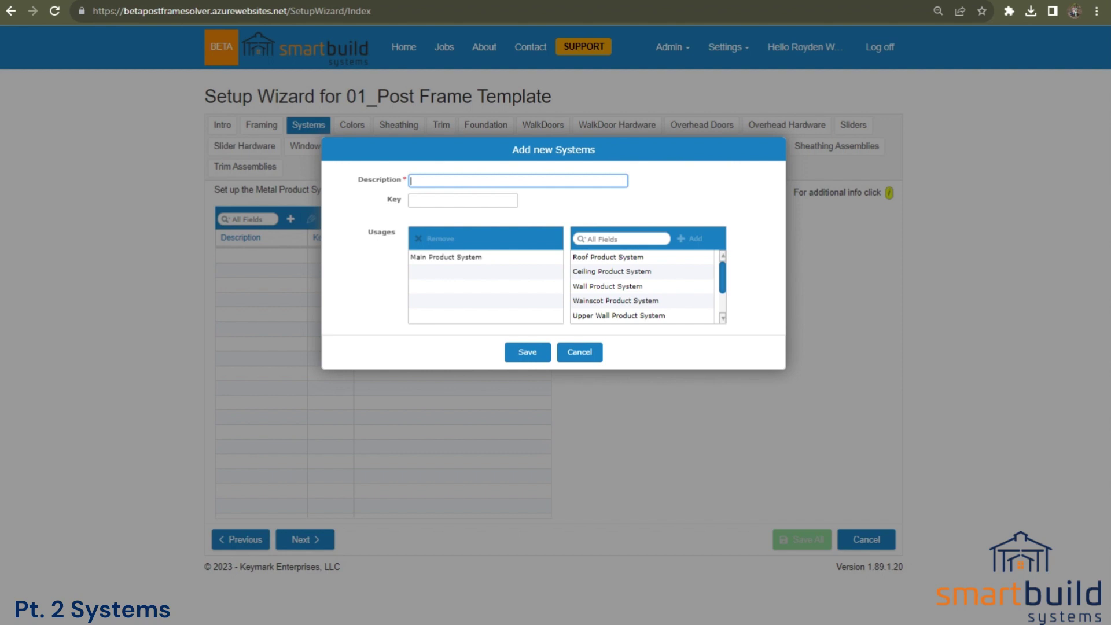
{"action": "type", "text": "AG Panel 1"}
{"action": "key", "text": "Tab"}
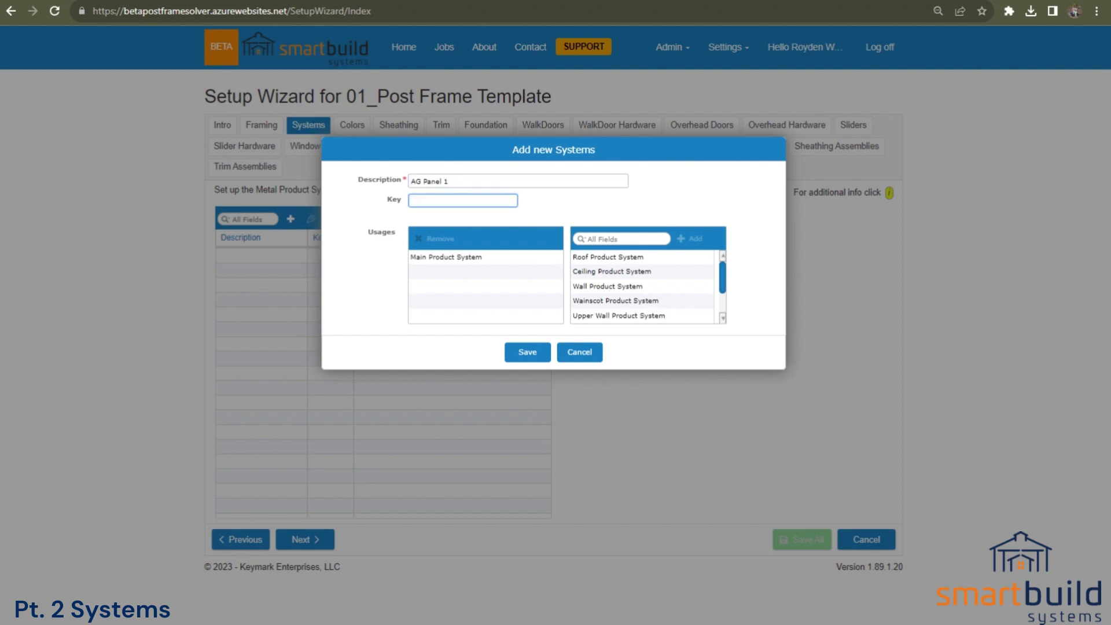
{"action": "type", "text": "AG1"}
{"action": "left_click", "coordinate": [412, 235]}
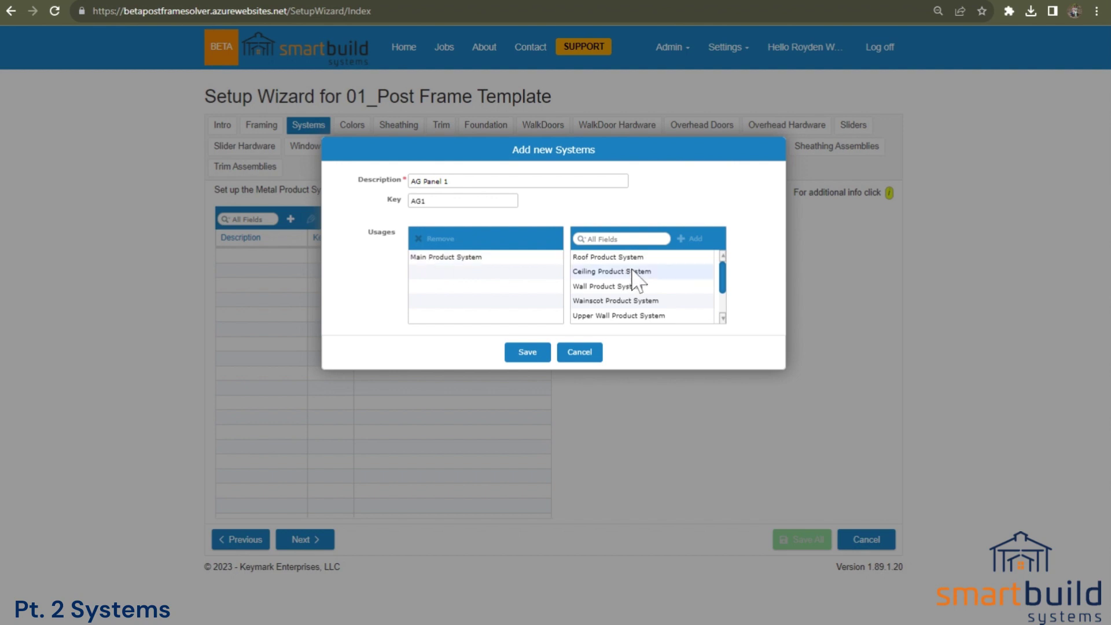
Step: Give AG Panel 1 all eight usages, from Roof through Overhang, and save it
{"action": "left_click", "coordinate": [614, 257]}
{"action": "left_click", "coordinate": [695, 239]}
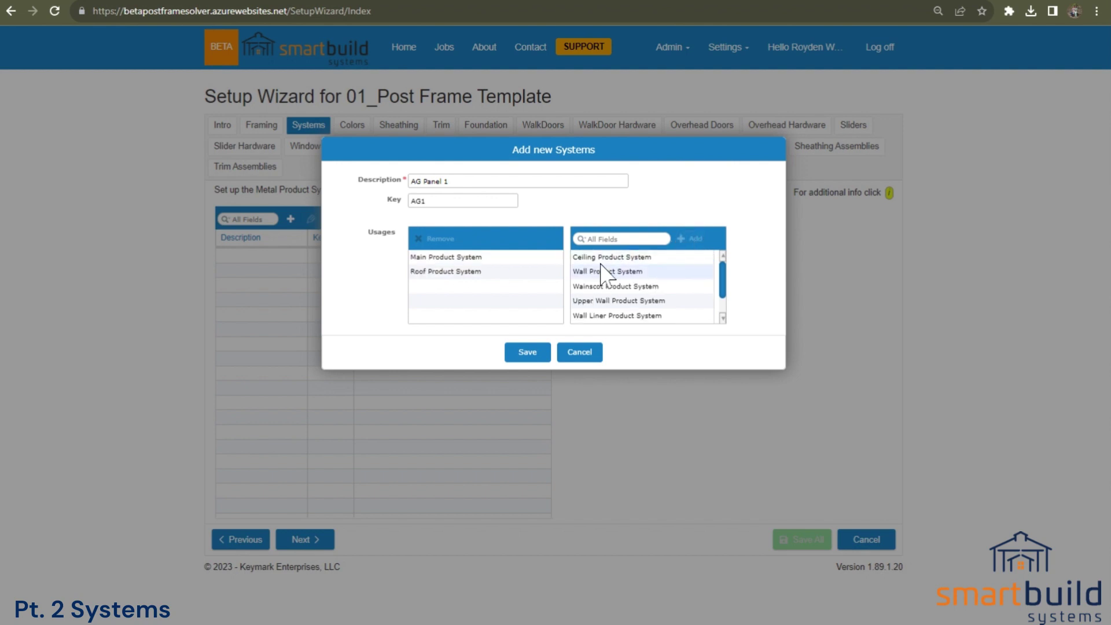
{"action": "left_click", "coordinate": [660, 257]}
{"action": "left_click", "coordinate": [693, 240]}
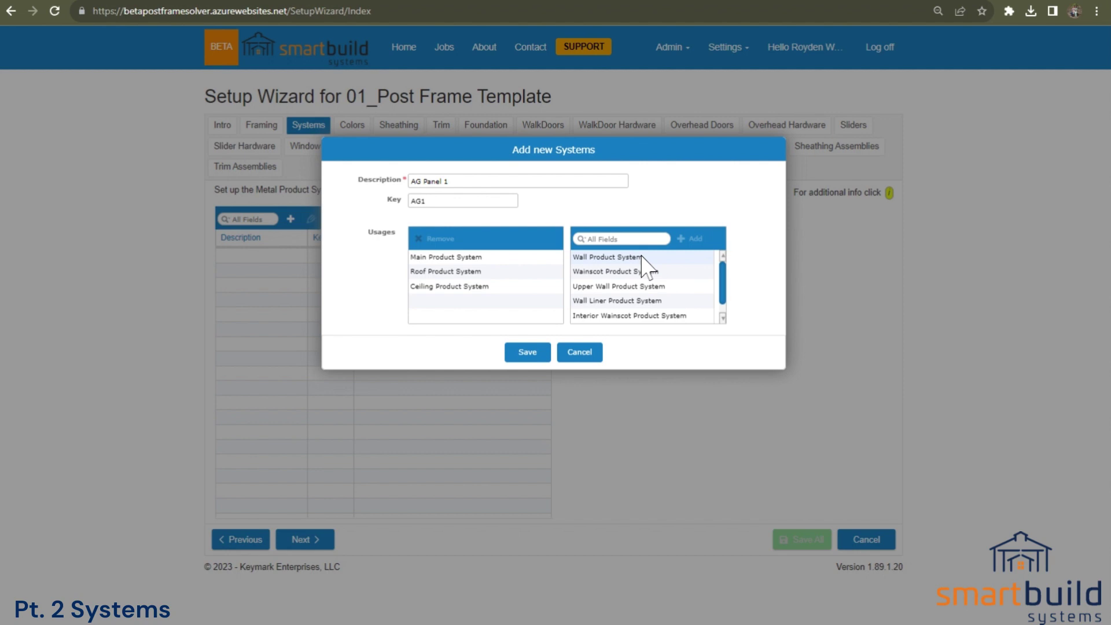
{"action": "left_click", "coordinate": [636, 257]}
{"action": "left_click", "coordinate": [695, 239]}
{"action": "left_click", "coordinate": [662, 258]}
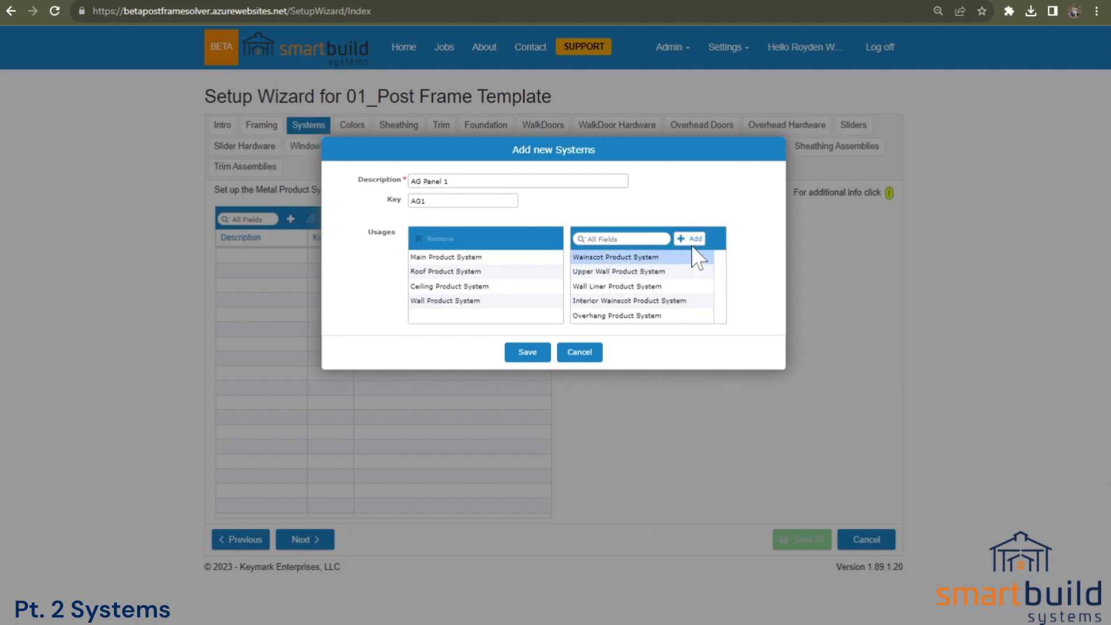
{"action": "left_click", "coordinate": [694, 240]}
{"action": "left_click", "coordinate": [668, 258]}
{"action": "left_click", "coordinate": [692, 239]}
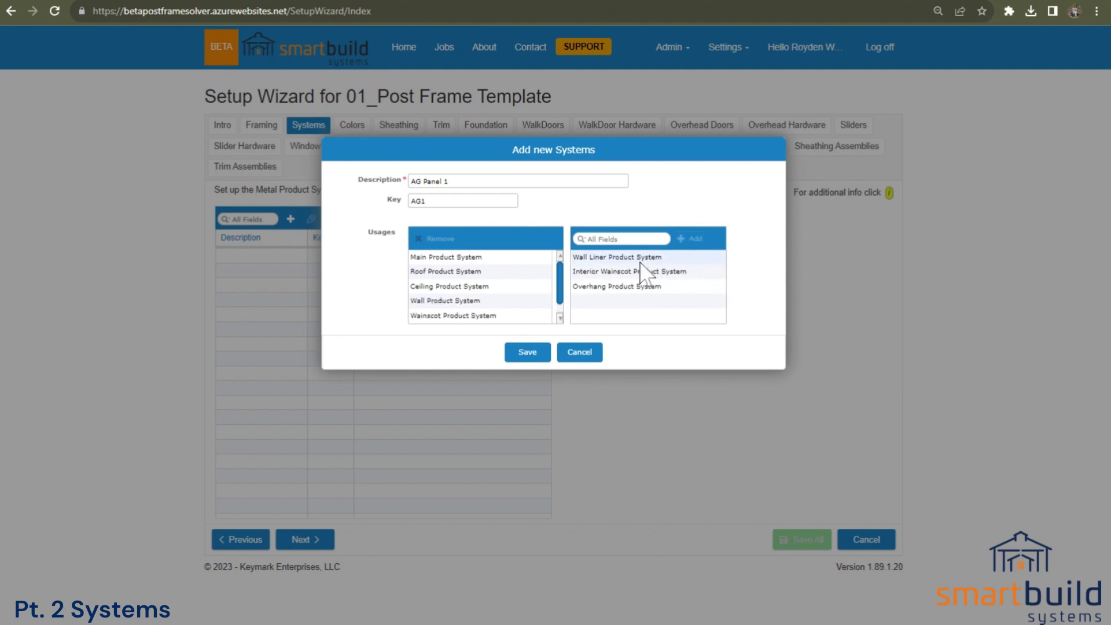
{"action": "left_click", "coordinate": [641, 259]}
{"action": "left_click", "coordinate": [695, 239]}
{"action": "left_click", "coordinate": [648, 257]}
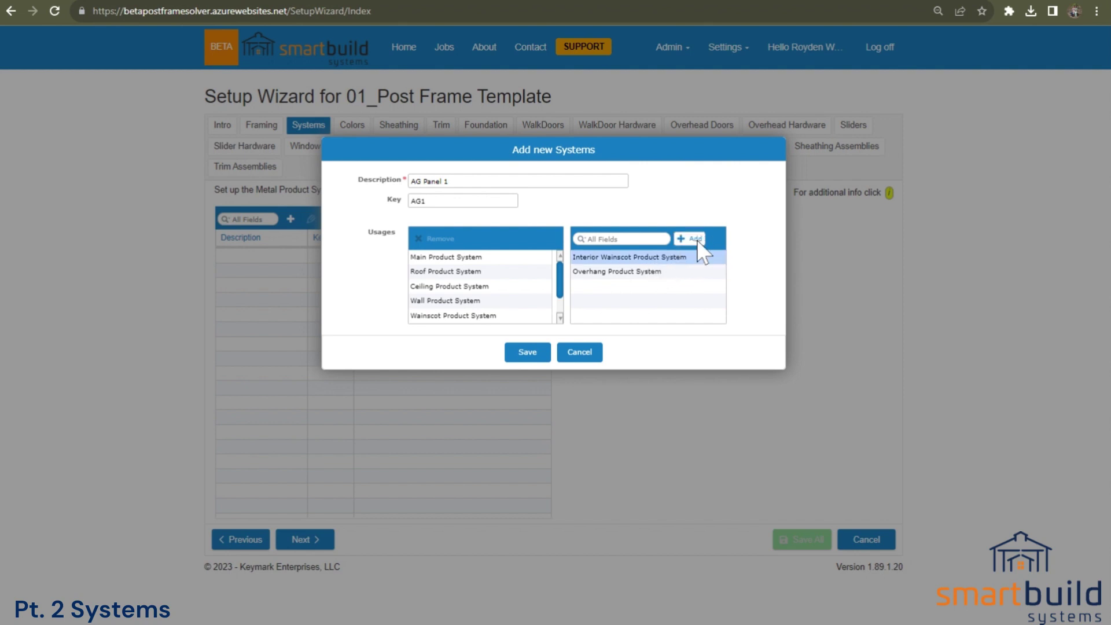
{"action": "left_click", "coordinate": [695, 239]}
{"action": "left_click", "coordinate": [658, 257]}
{"action": "left_click", "coordinate": [692, 239]}
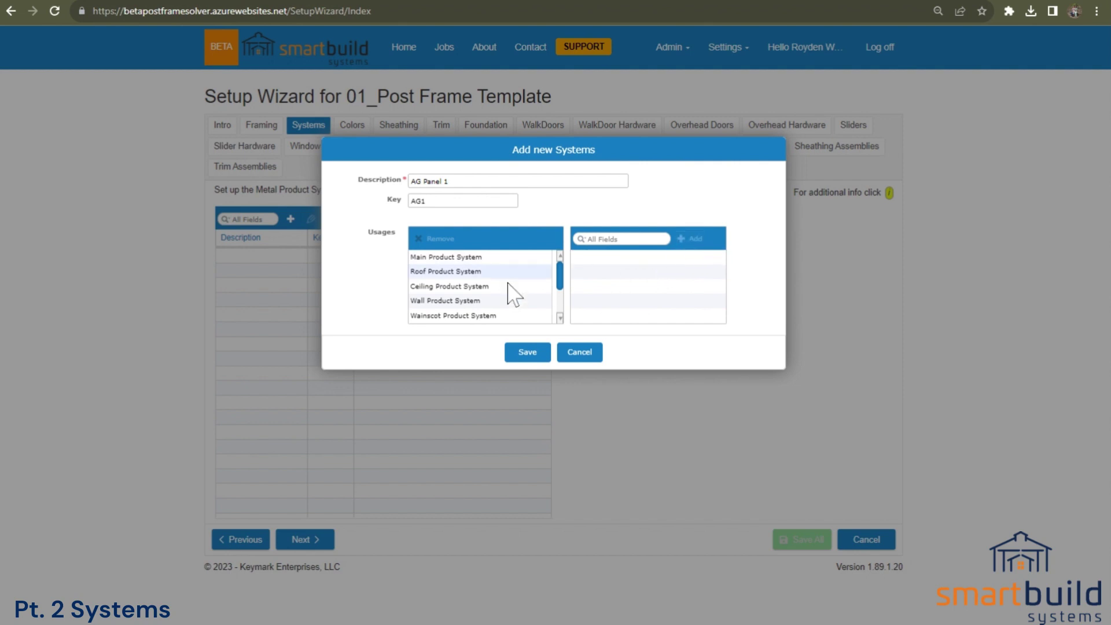
{"action": "left_click", "coordinate": [544, 355]}
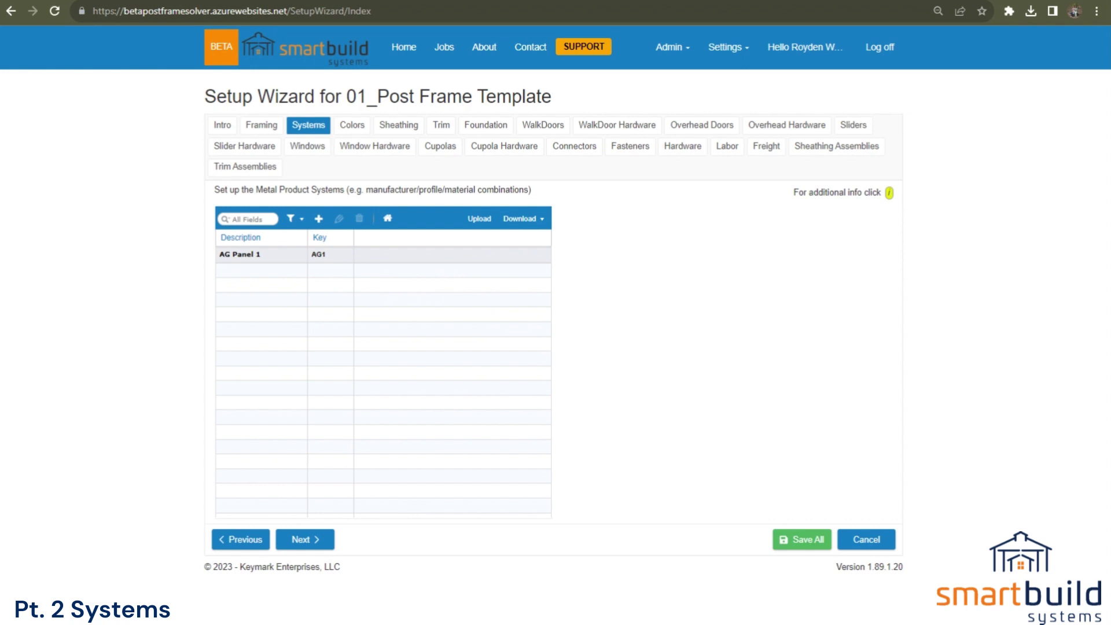
Step: Create system 'AG Liner' with key AGL and remove its Main Product System usage
{"action": "left_click", "coordinate": [318, 219]}
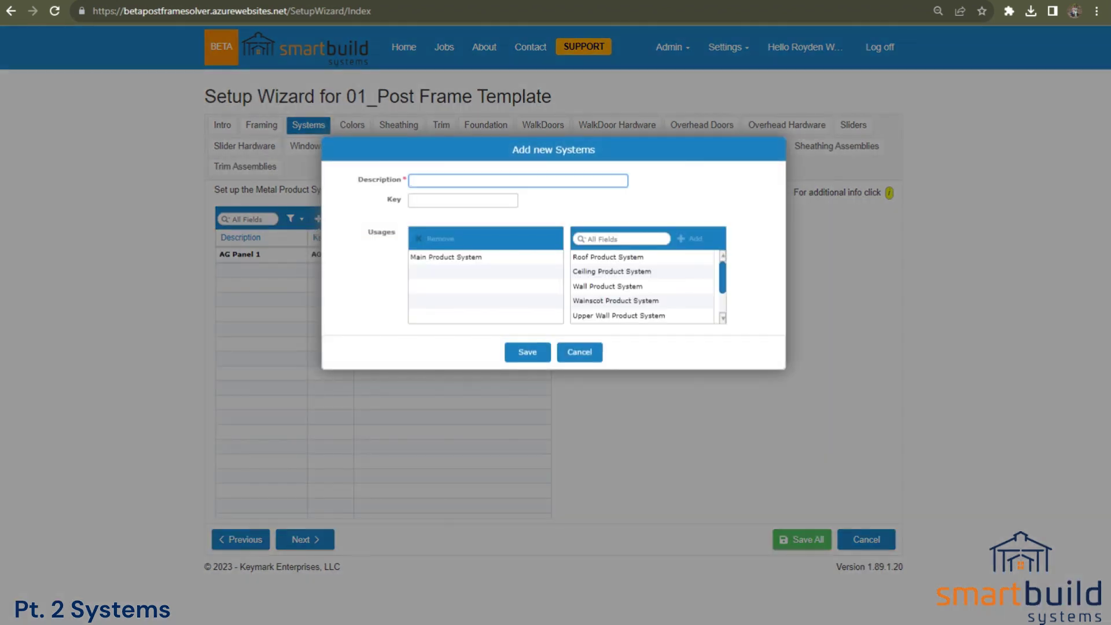
{"action": "type", "text": "AG Liner"}
{"action": "left_click", "coordinate": [463, 201]}
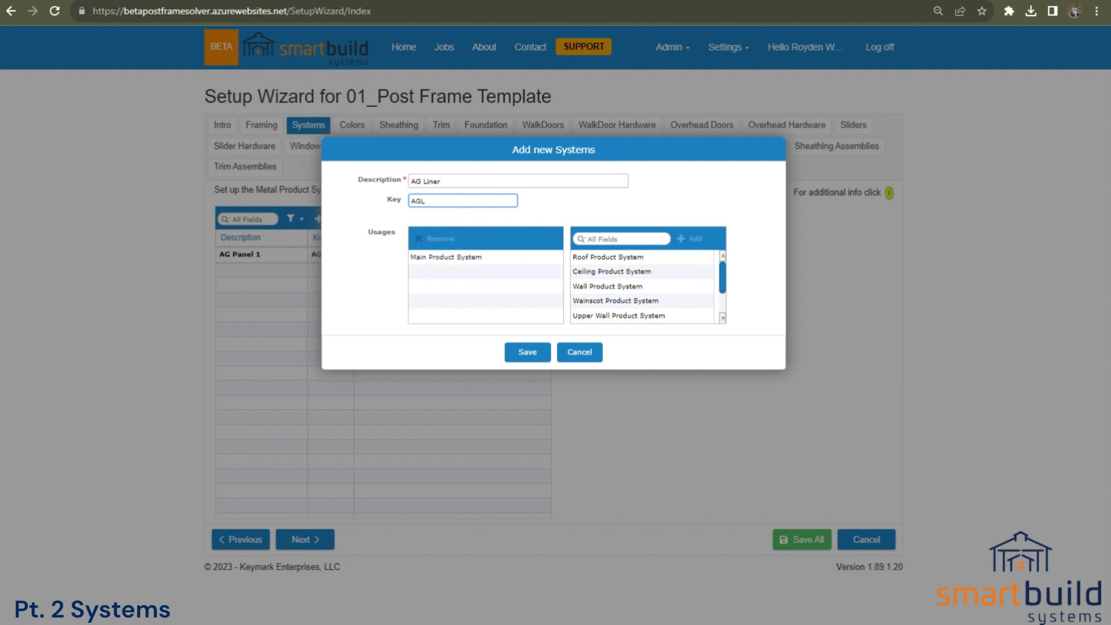
{"action": "left_click", "coordinate": [412, 234]}
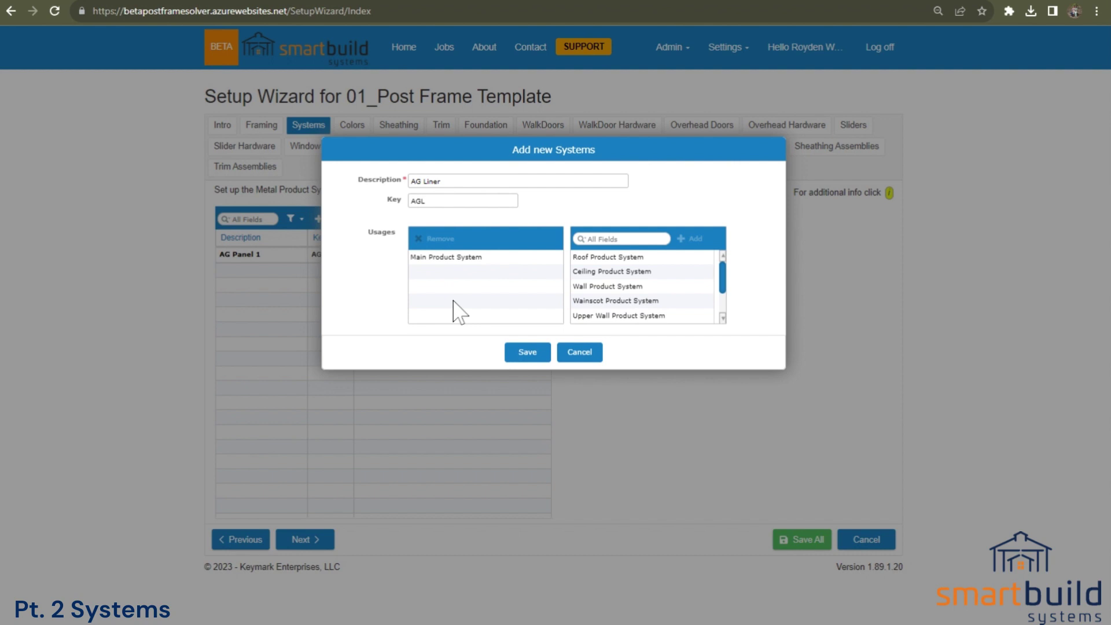
{"action": "left_click", "coordinate": [457, 261]}
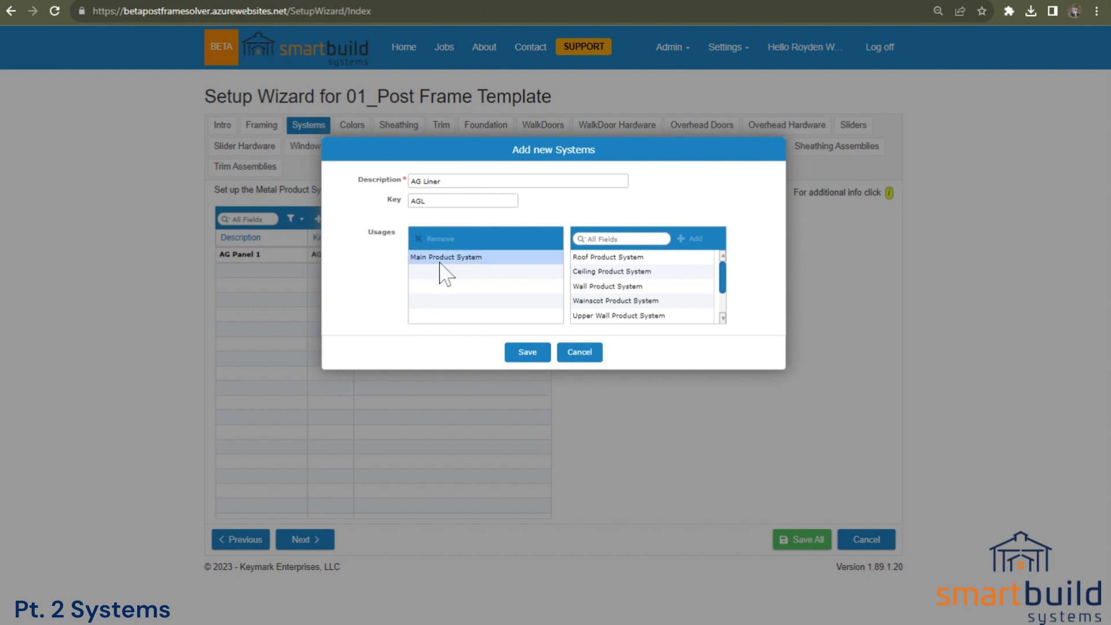
{"action": "left_click", "coordinate": [427, 239]}
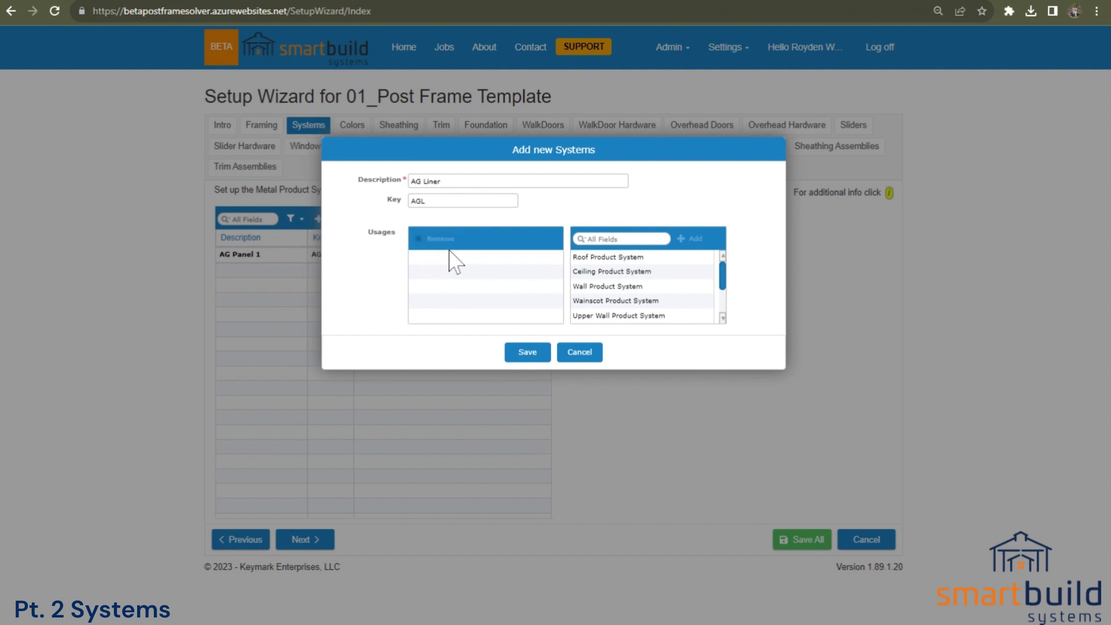
Step: Add Ceiling, Wall Liner and Interior Wainscot usages to AG Liner and save
{"action": "left_click", "coordinate": [613, 272]}
{"action": "left_click", "coordinate": [692, 238]}
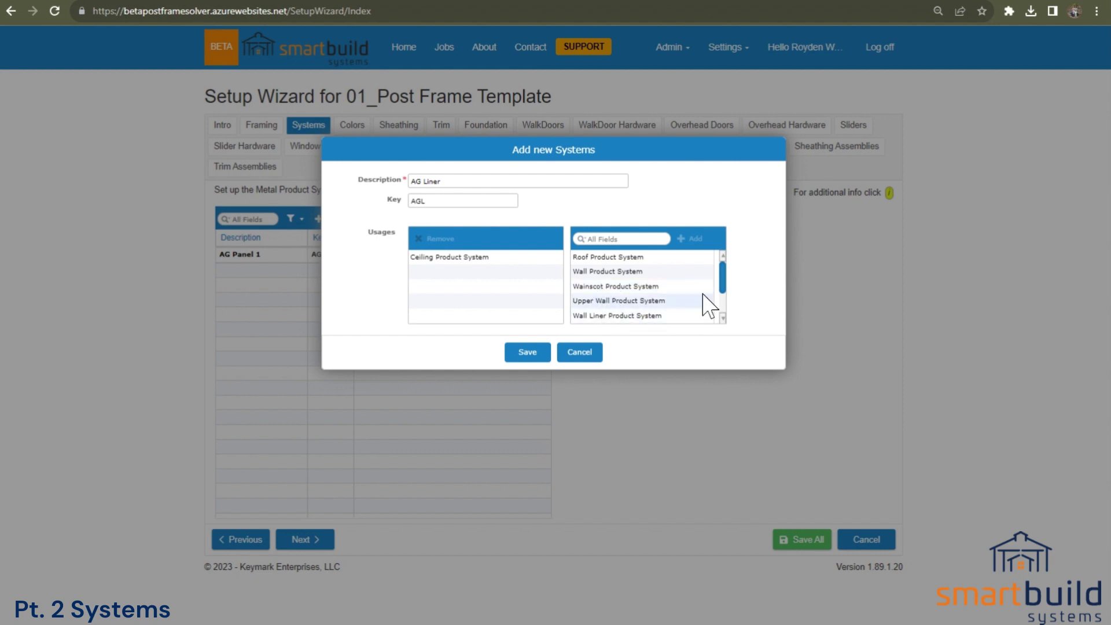
{"action": "scroll", "coordinate": [723, 289], "scroll_direction": "down", "scroll_amount": 1}
{"action": "left_click", "coordinate": [642, 288]}
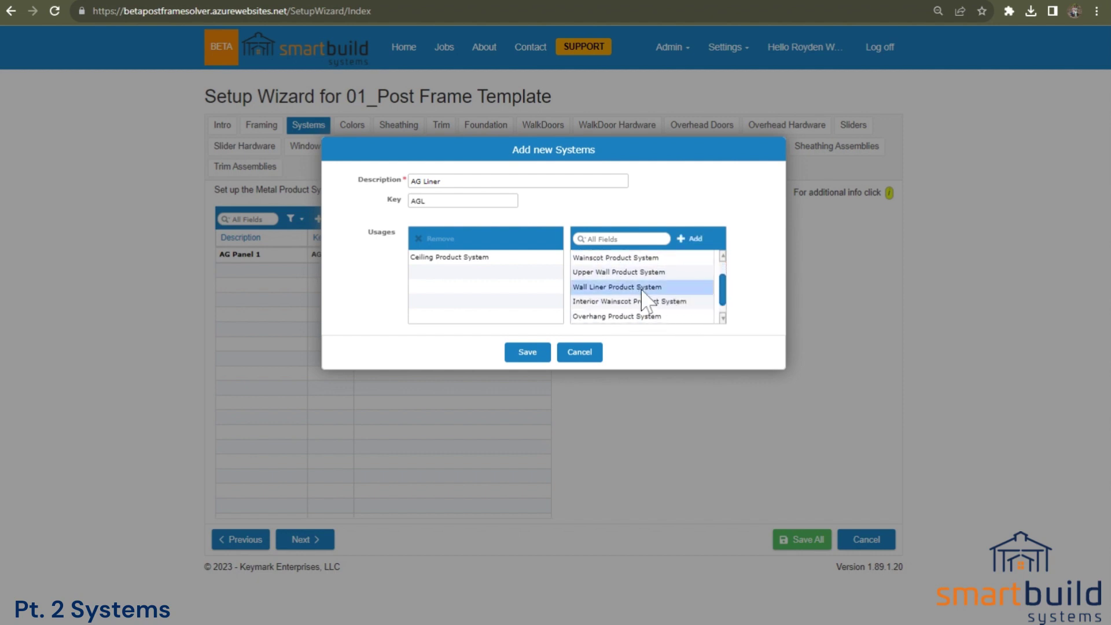
{"action": "left_click", "coordinate": [691, 239]}
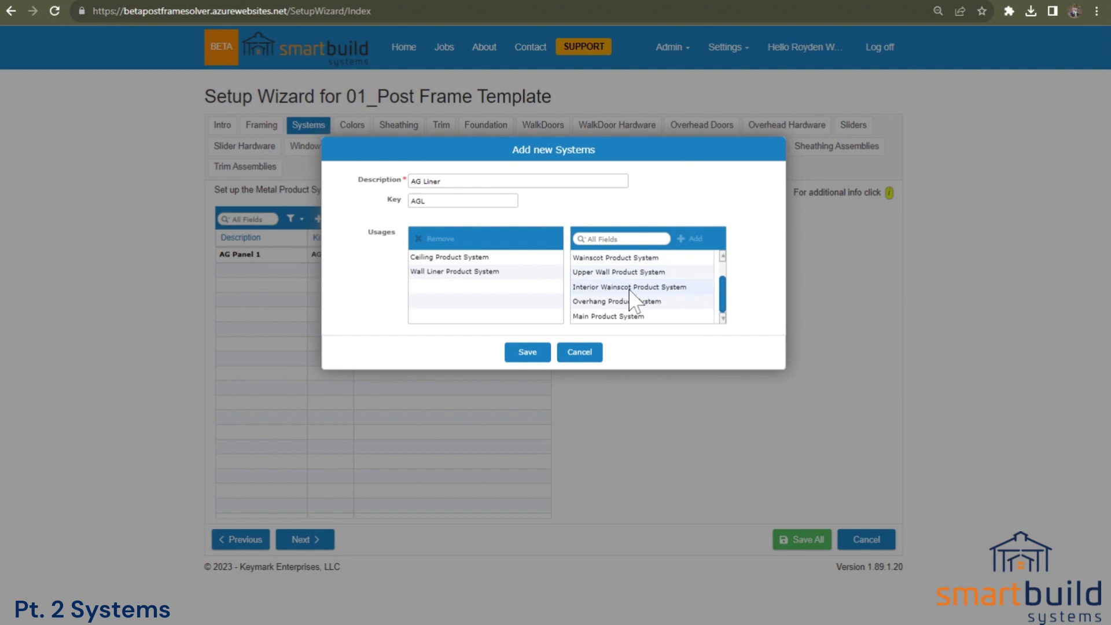
{"action": "left_click", "coordinate": [639, 288]}
{"action": "left_click", "coordinate": [691, 239]}
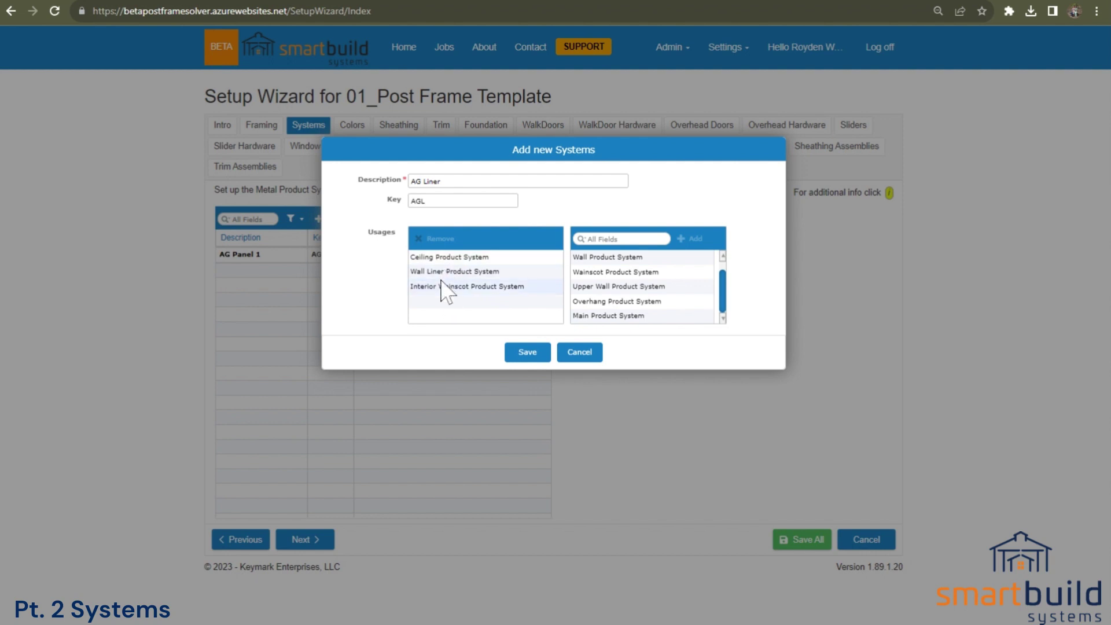
{"action": "left_click", "coordinate": [527, 354]}
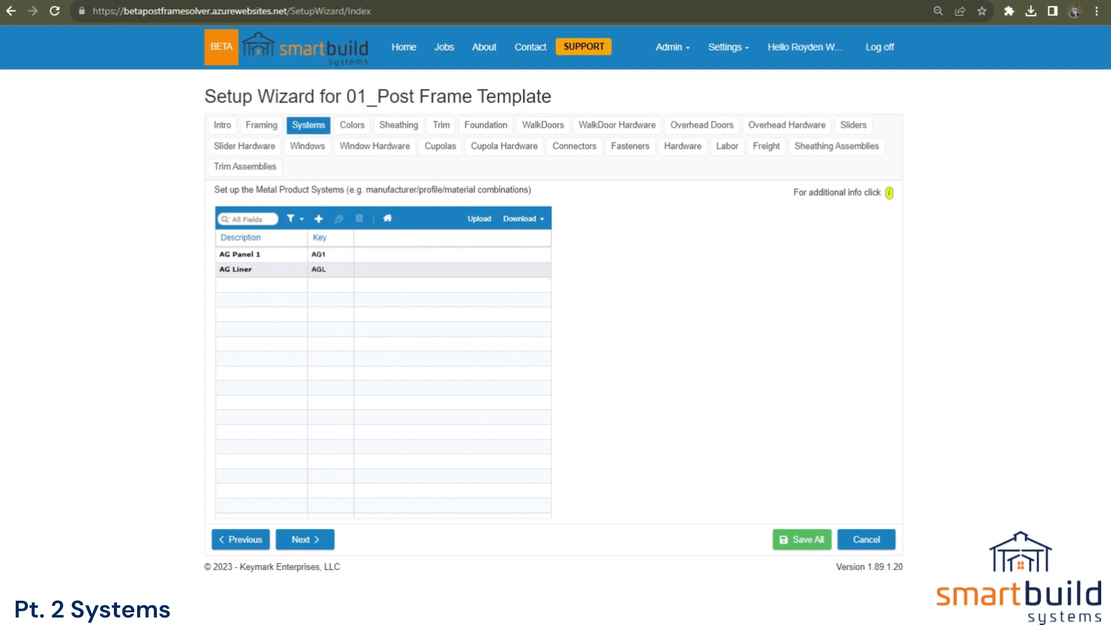
Step: Start a new system named 'Asphalt Shingle' with key AS
{"action": "left_click", "coordinate": [319, 219]}
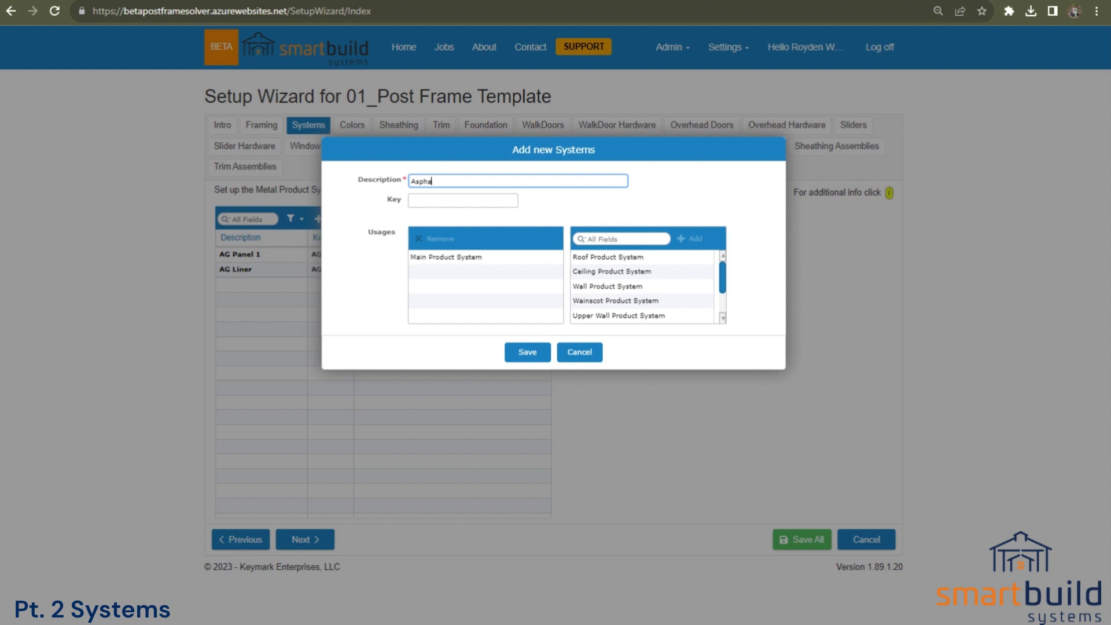
{"action": "type", "text": "ingle"}
{"action": "left_click", "coordinate": [436, 201]}
{"action": "type", "text": "AS"}
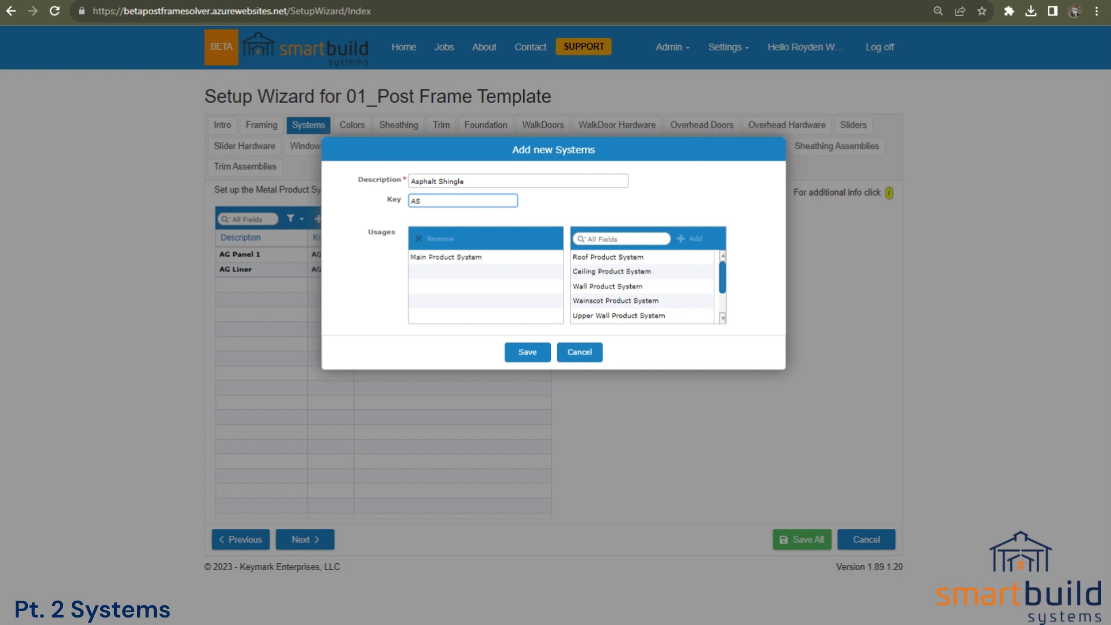
{"action": "left_click", "coordinate": [399, 255]}
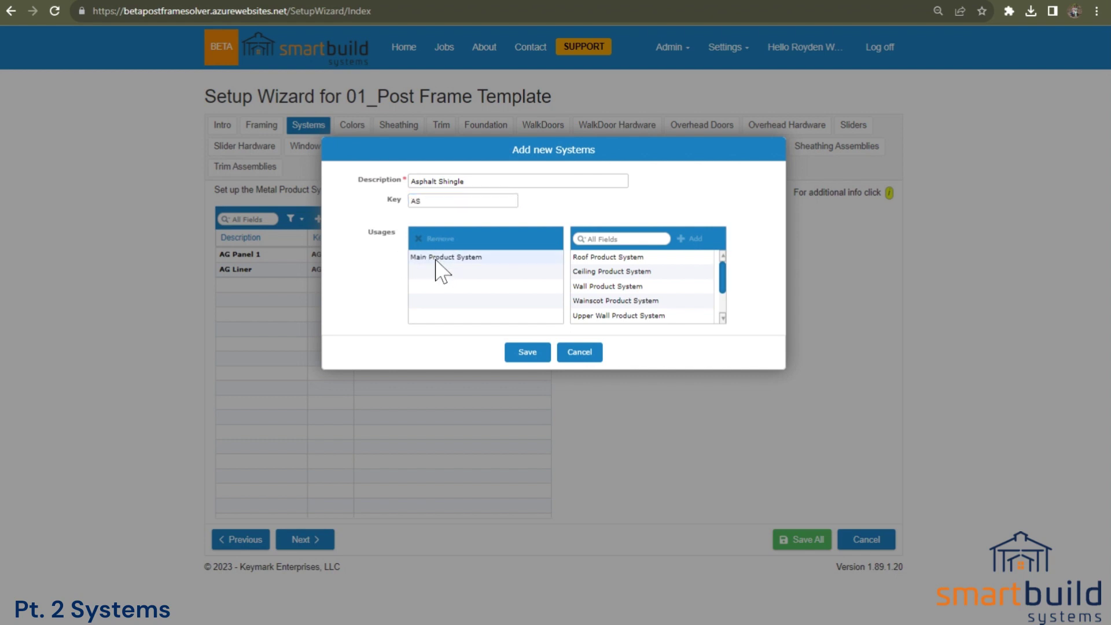
Step: Replace the Main Product System usage with Roof Product System and save
{"action": "left_click", "coordinate": [437, 260]}
{"action": "left_click", "coordinate": [434, 240]}
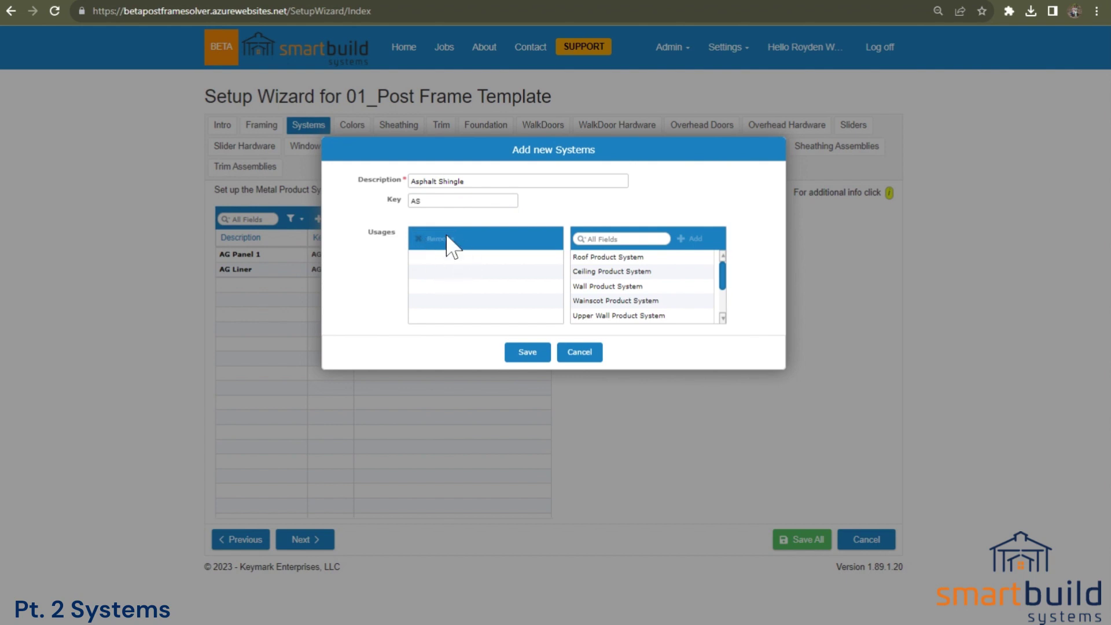
{"action": "left_click", "coordinate": [615, 257]}
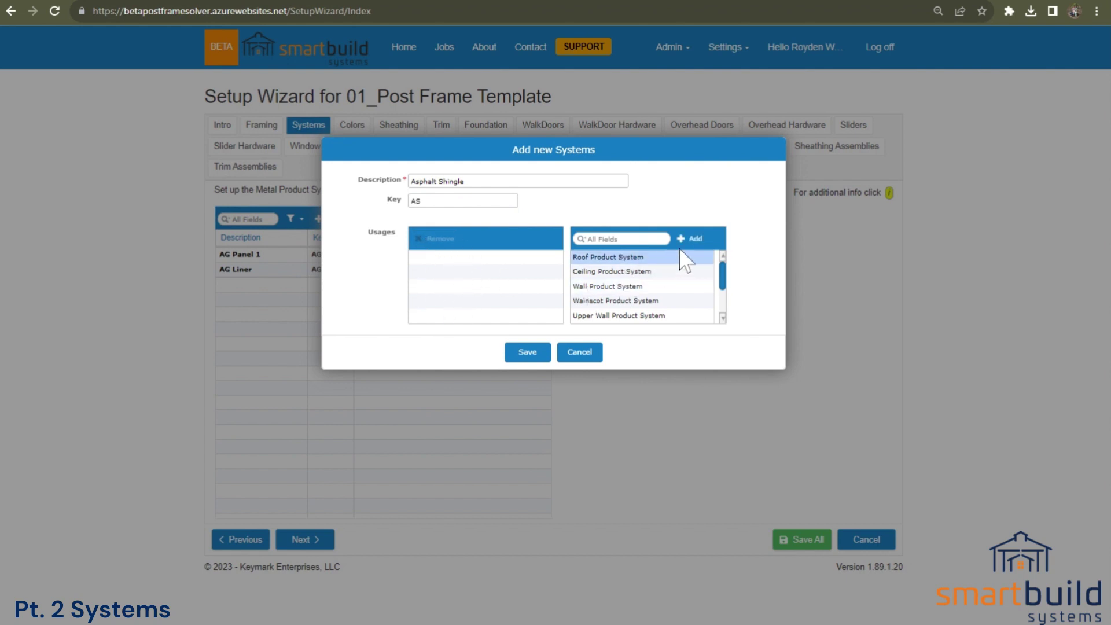
{"action": "left_click", "coordinate": [695, 239]}
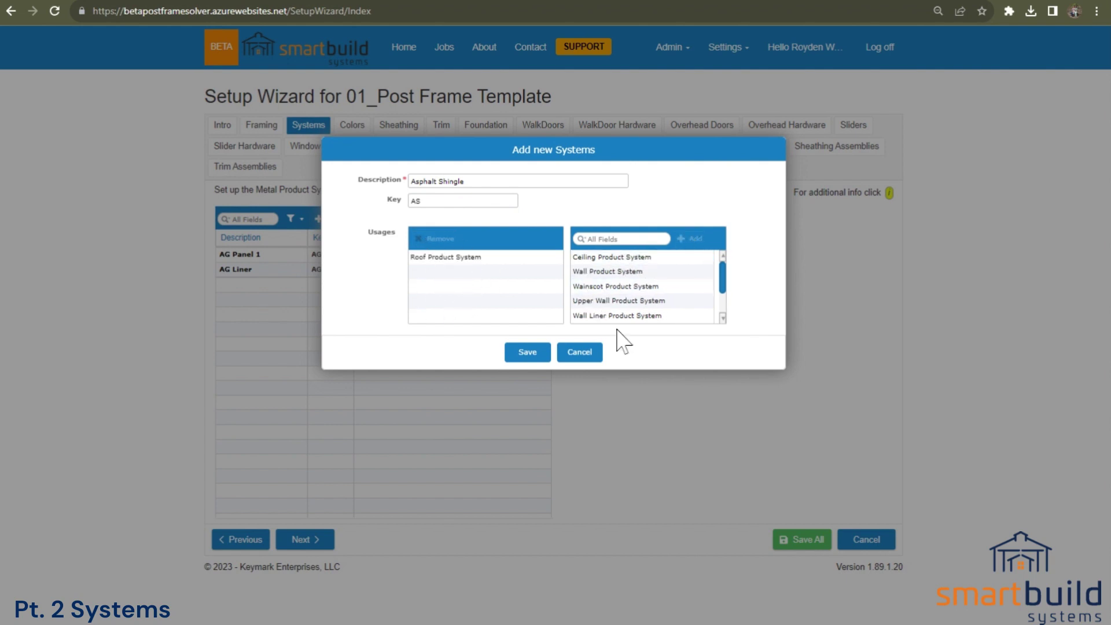
{"action": "left_click", "coordinate": [513, 354]}
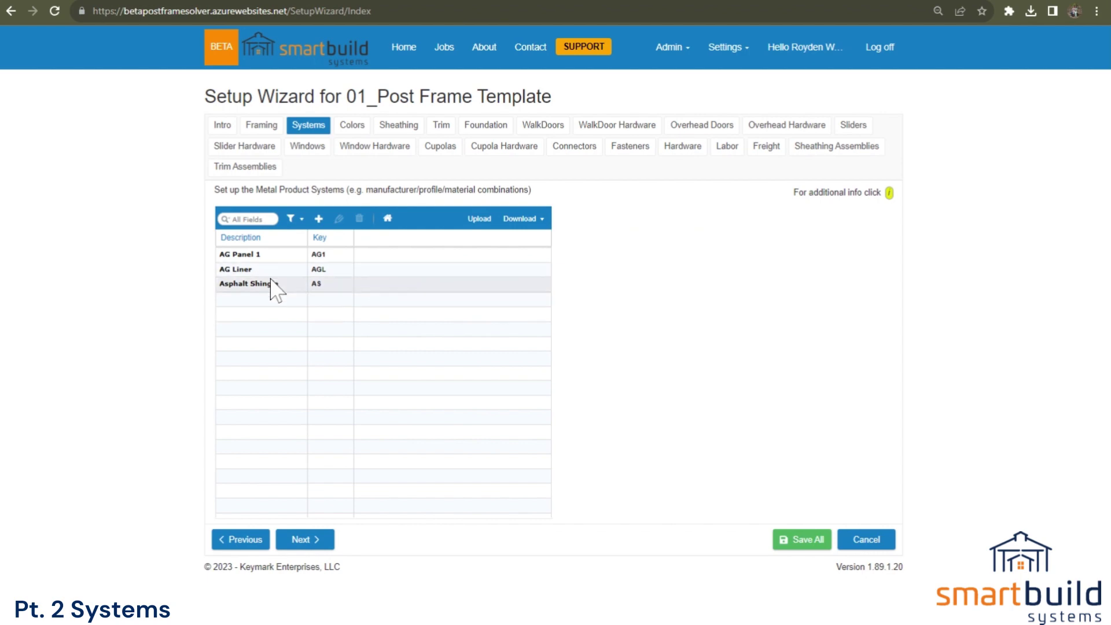
Step: Start system 'Drywall' with key DRY and remove its Main Product System usage
{"action": "left_click", "coordinate": [318, 219]}
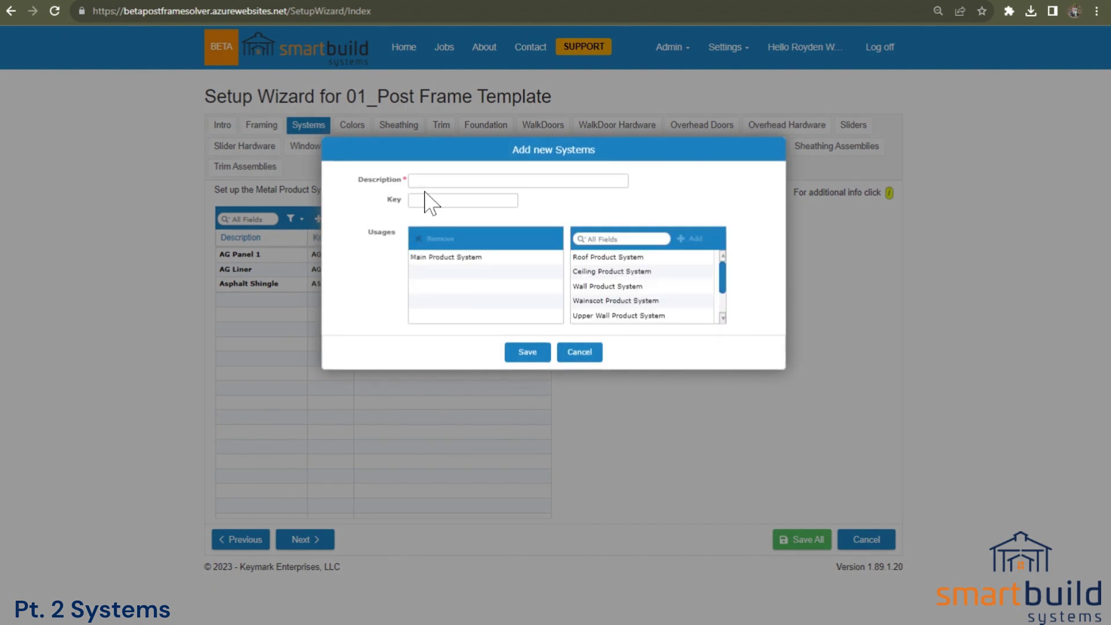
{"action": "left_click", "coordinate": [518, 181]}
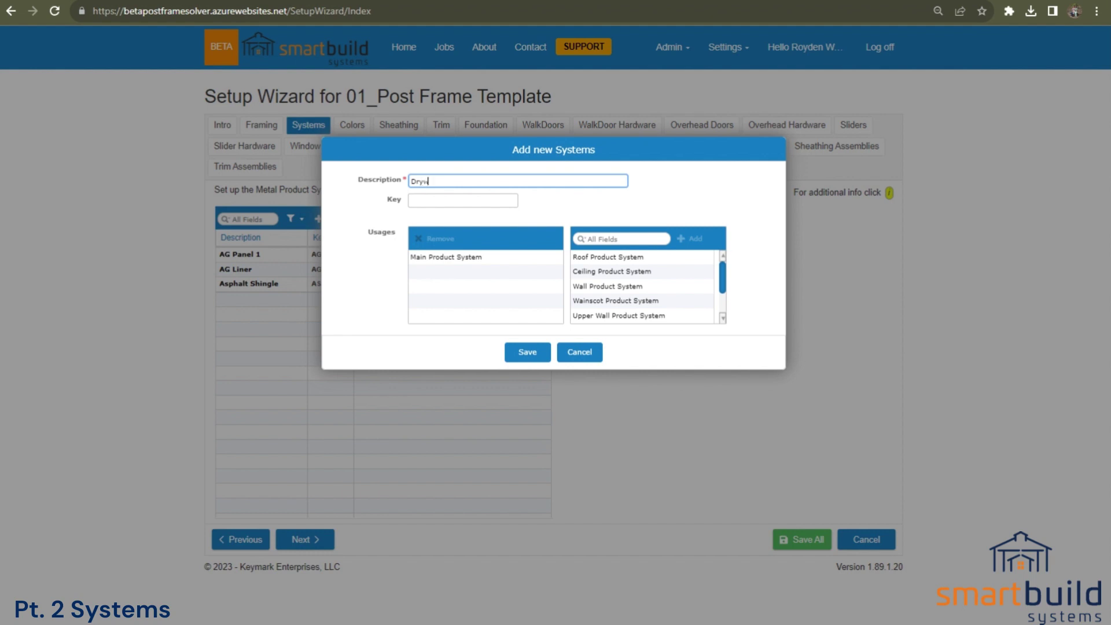
{"action": "left_click", "coordinate": [428, 201]}
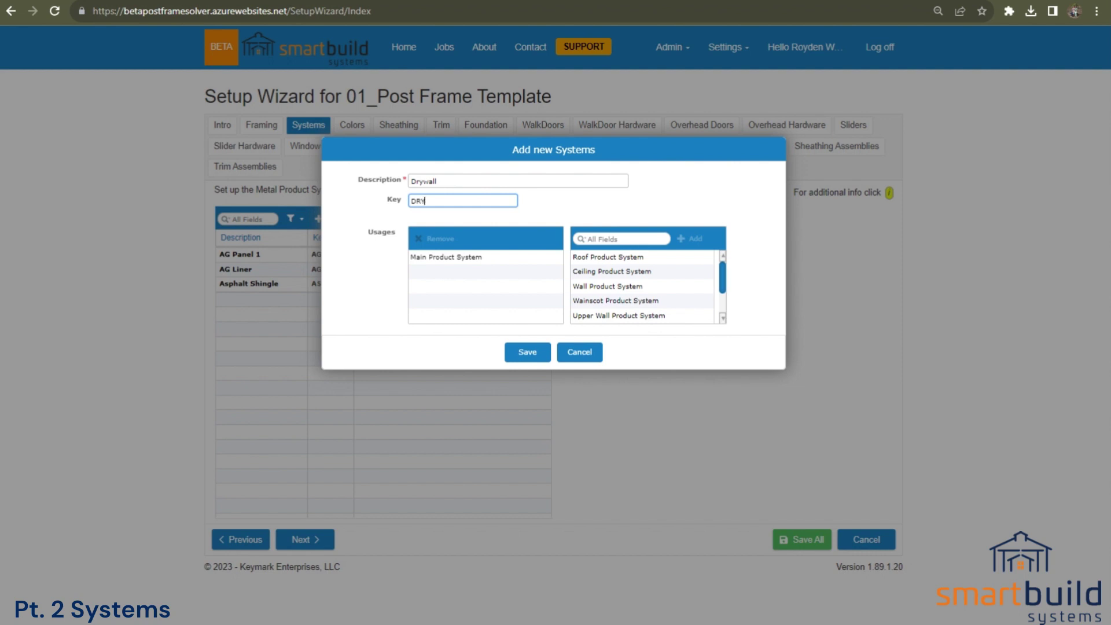
{"action": "left_click", "coordinate": [456, 261]}
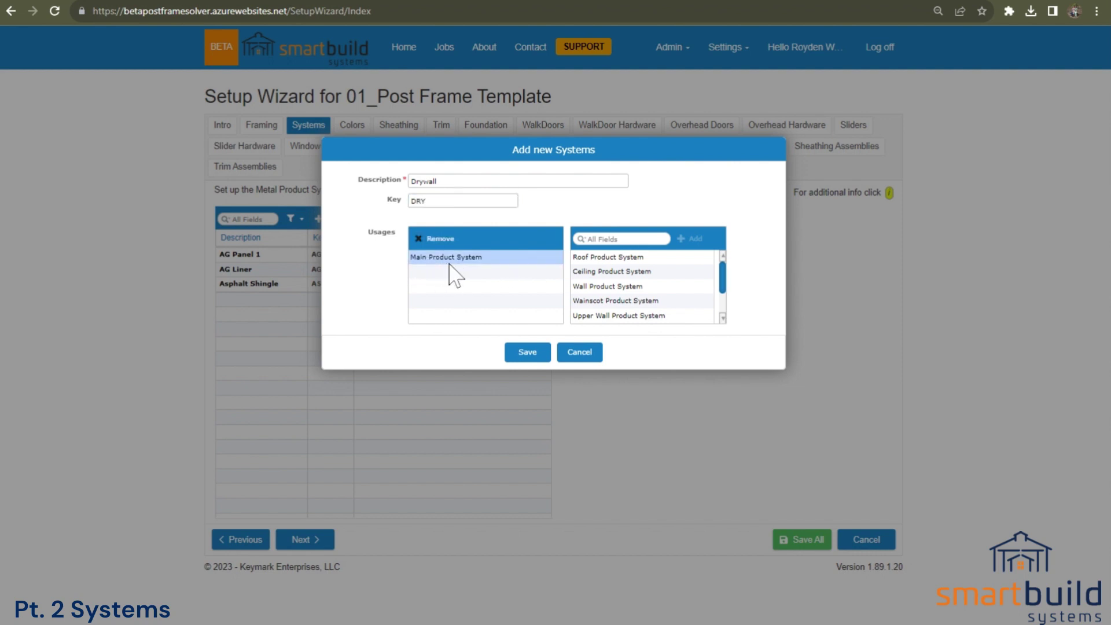
{"action": "left_click", "coordinate": [433, 238]}
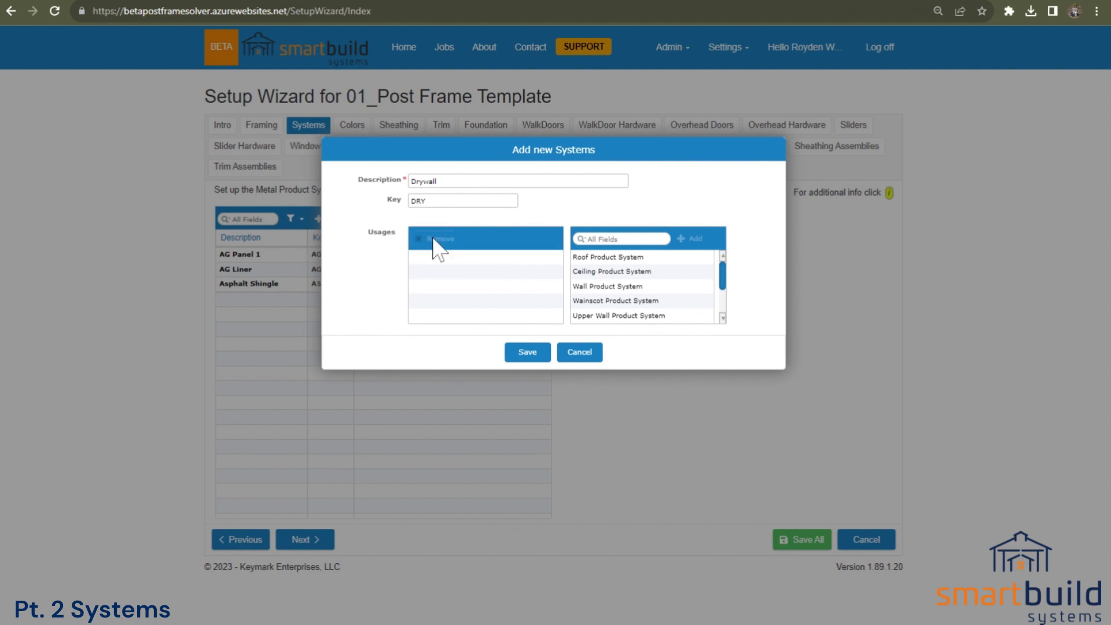
Step: Add Ceiling and Wall Liner usages to Drywall and save
{"action": "left_click", "coordinate": [602, 272]}
{"action": "left_click", "coordinate": [691, 243]}
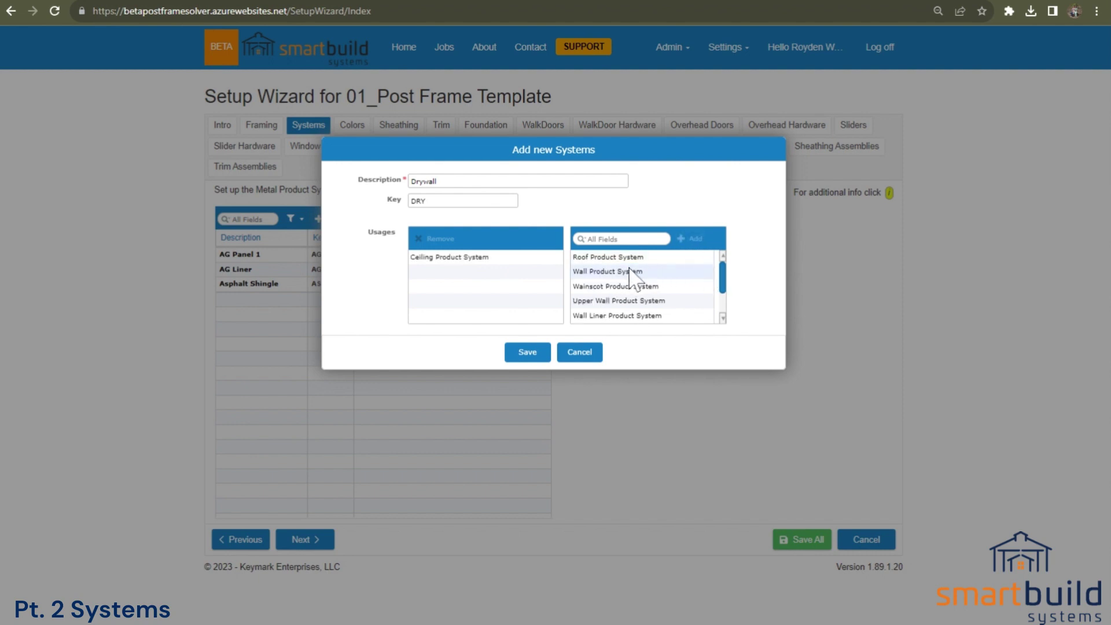
{"action": "left_click", "coordinate": [624, 317]}
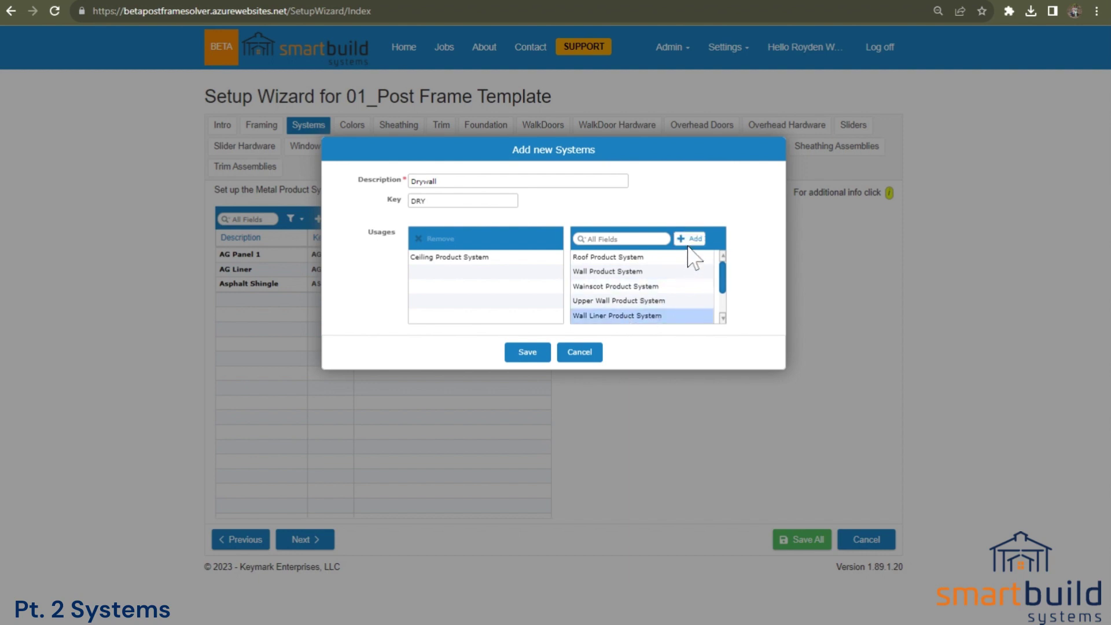
{"action": "left_click", "coordinate": [694, 239]}
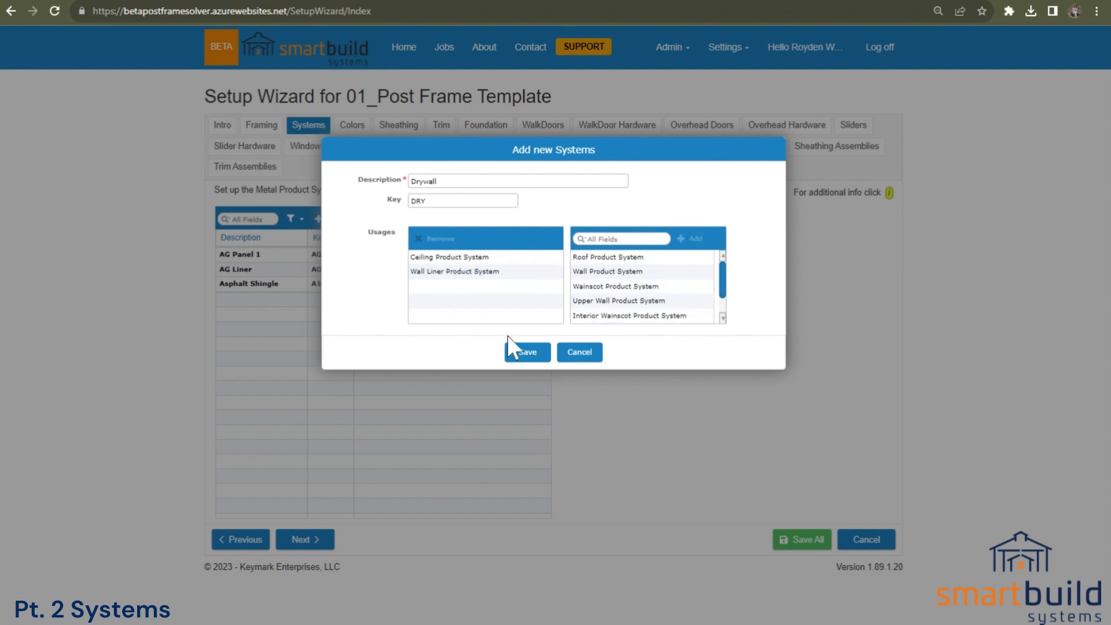
{"action": "left_click", "coordinate": [524, 356]}
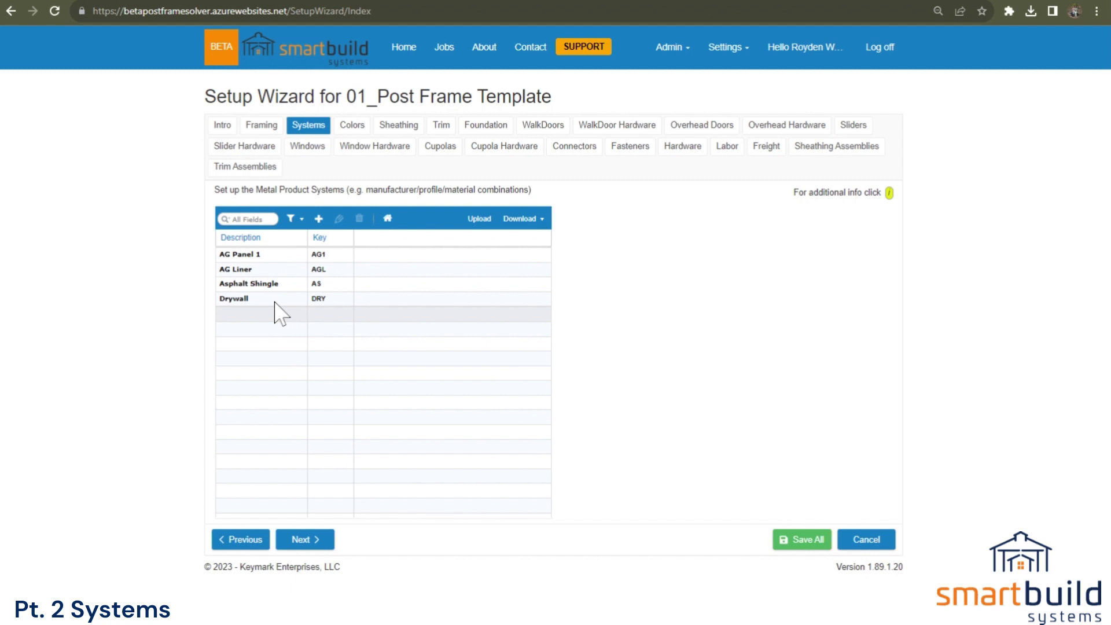
Step: Start a new system named 'Standing Seam' with key SS
{"action": "left_click", "coordinate": [319, 219]}
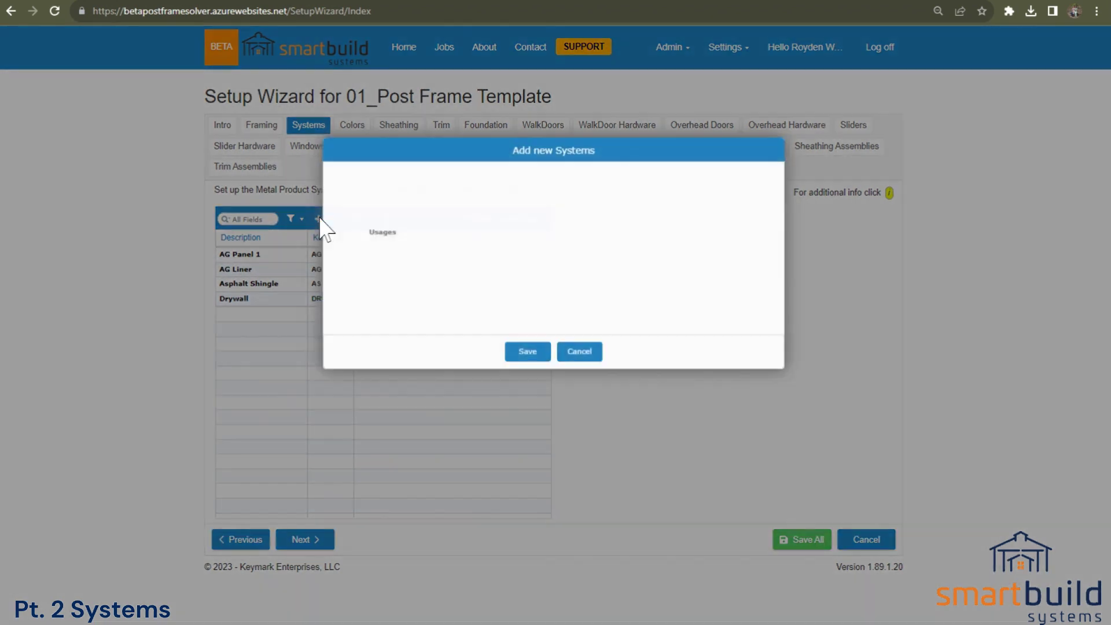
{"action": "type", "text": "S"}
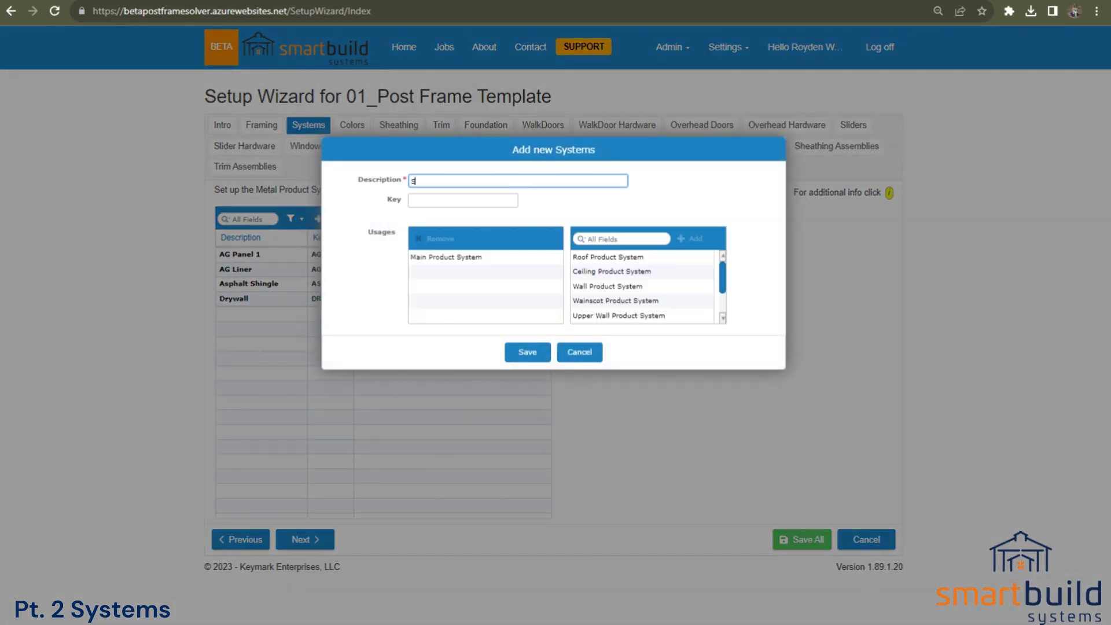
{"action": "type", "text": "tanding Seam"}
{"action": "left_click", "coordinate": [463, 200]}
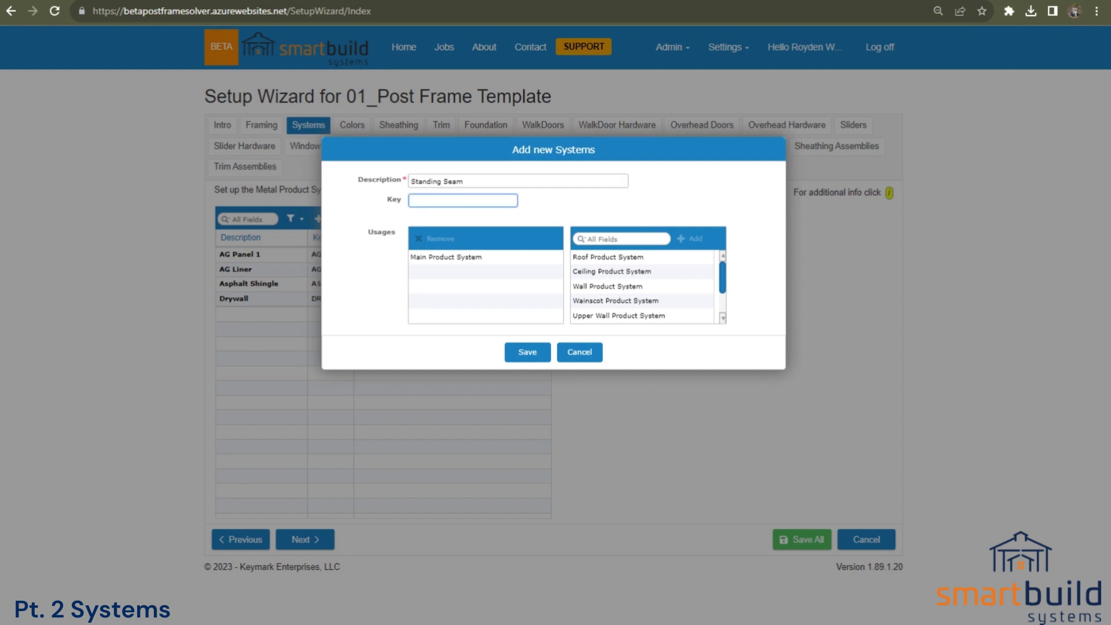
{"action": "type", "text": "SS"}
Step: Swap the Main Product System usage for Roof Product System and save
{"action": "left_click", "coordinate": [440, 255]}
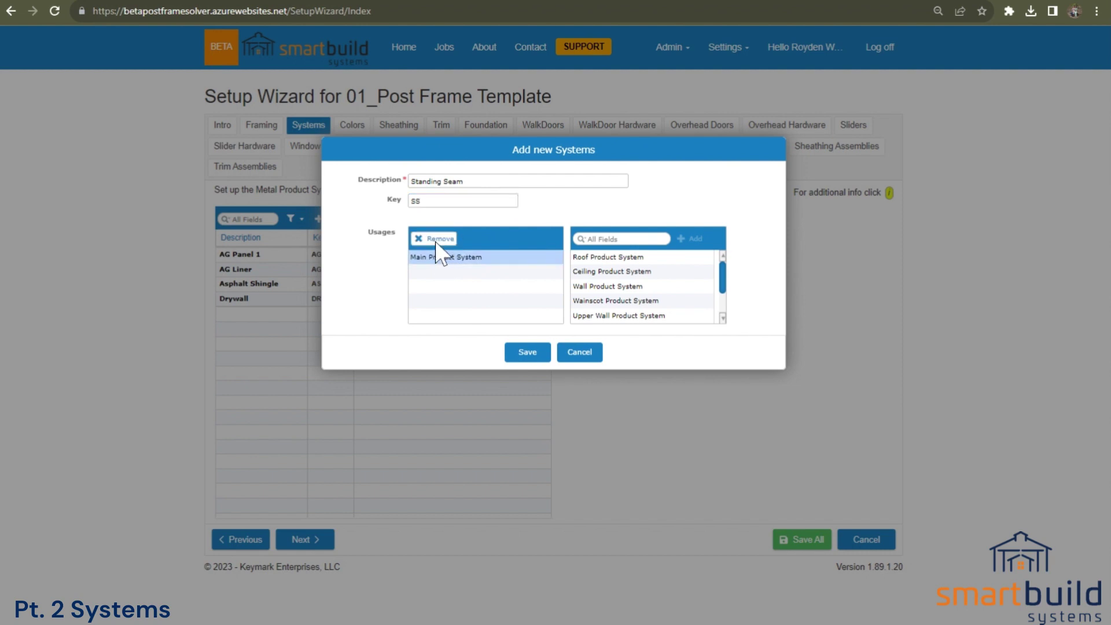
{"action": "left_click", "coordinate": [436, 240]}
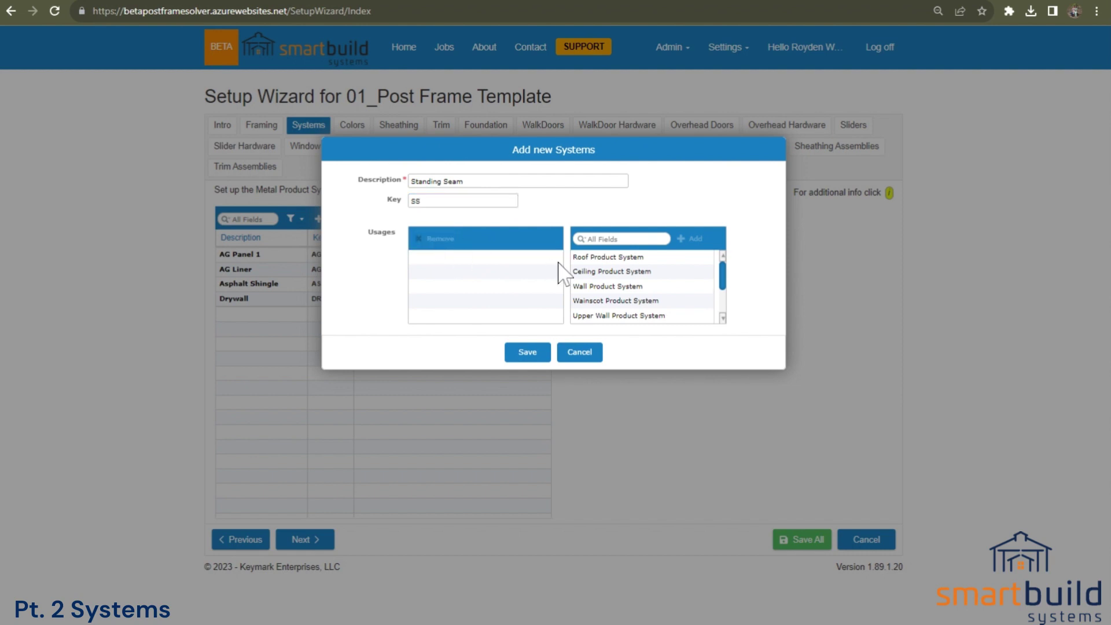
{"action": "left_click", "coordinate": [622, 258]}
{"action": "left_click", "coordinate": [687, 243]}
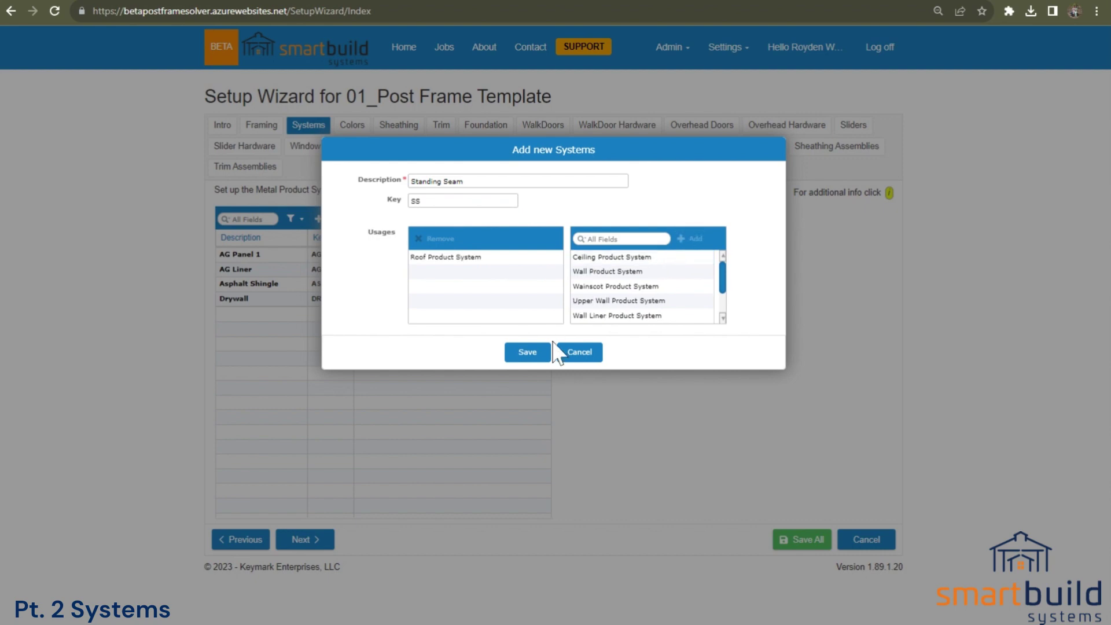
{"action": "left_click", "coordinate": [528, 354]}
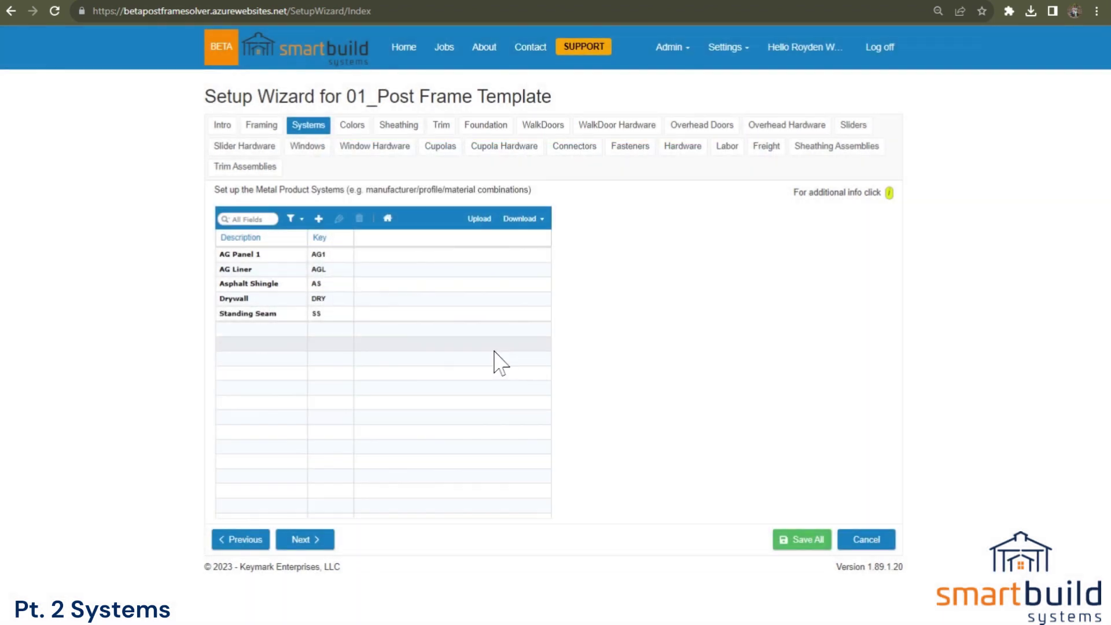
Step: Add Wall, Wainscot and Upper Wall usages to Standing Seam and save it
{"action": "double_click", "coordinate": [281, 316]}
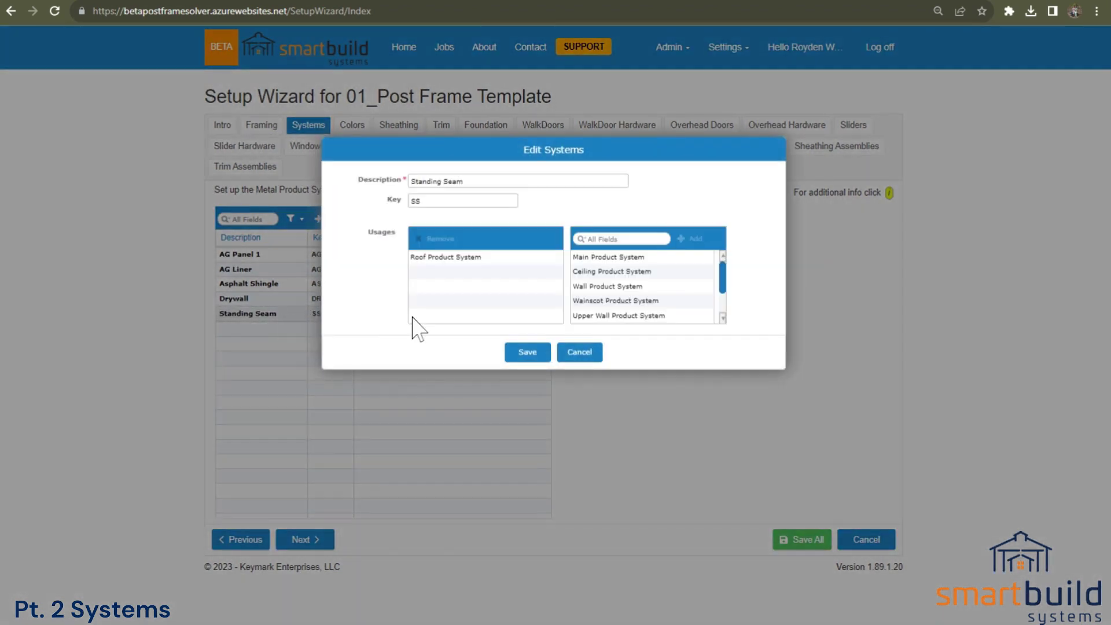
{"action": "left_click_drag", "start_coordinate": [608, 290], "coordinate": [615, 316]}
{"action": "left_click", "coordinate": [691, 239]}
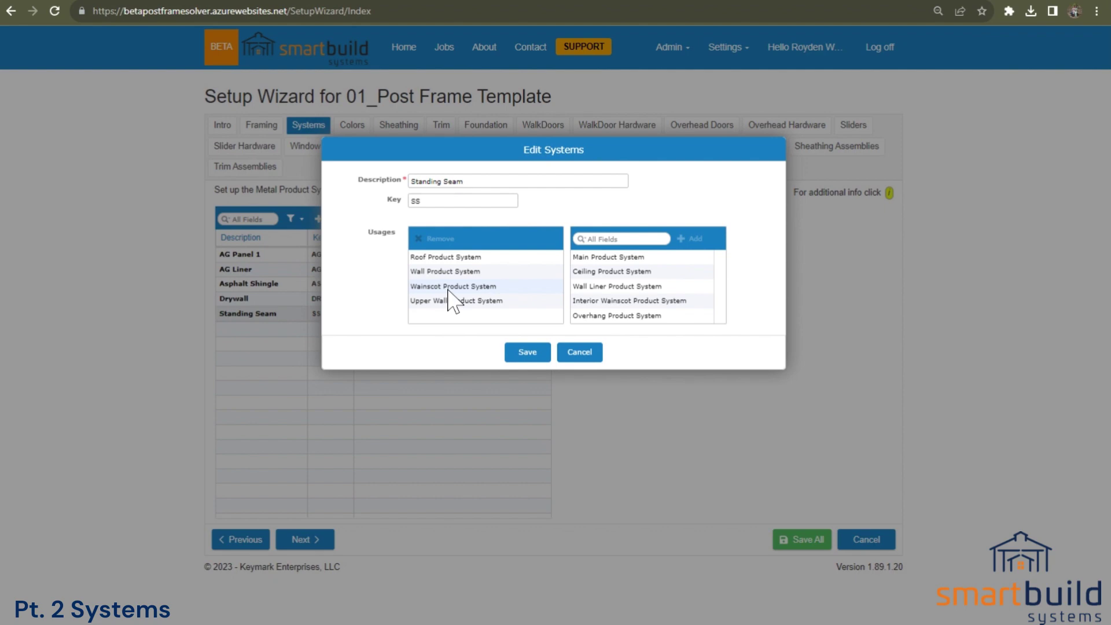
{"action": "left_click", "coordinate": [528, 354]}
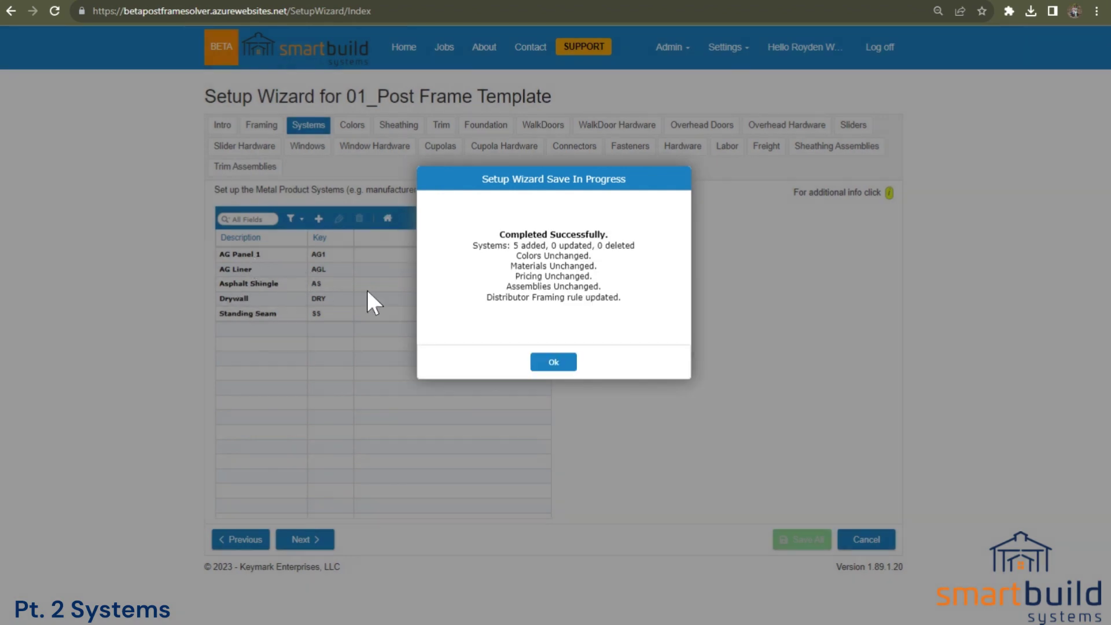
Step: Dismiss the save confirmation and go to Settings > Product Systems
{"action": "left_click", "coordinate": [553, 363]}
{"action": "left_click", "coordinate": [718, 58]}
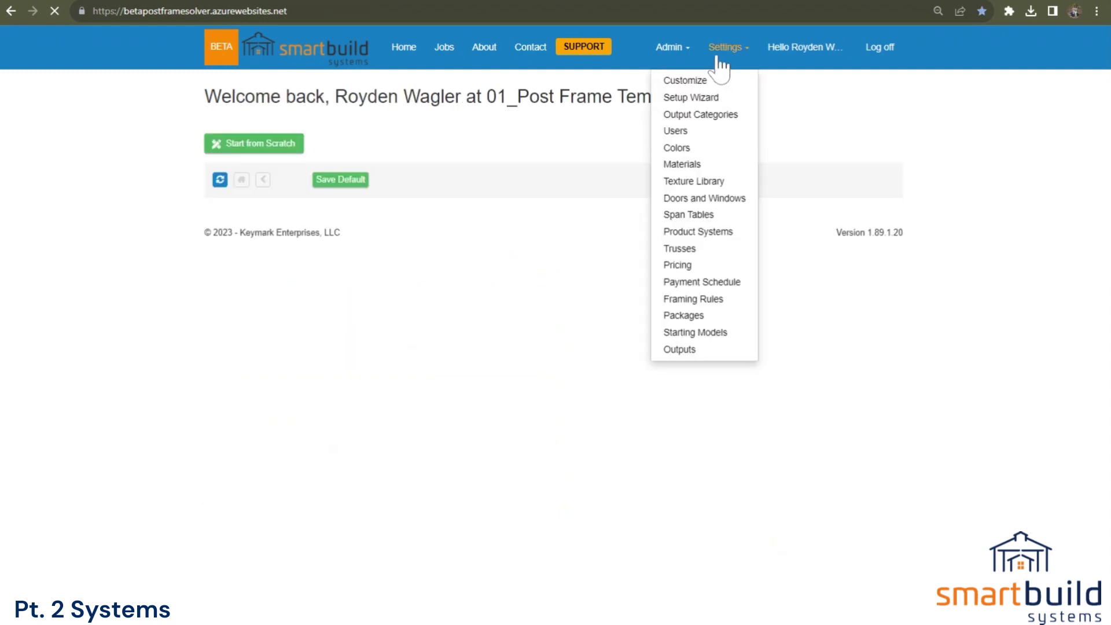
{"action": "left_click", "coordinate": [709, 232]}
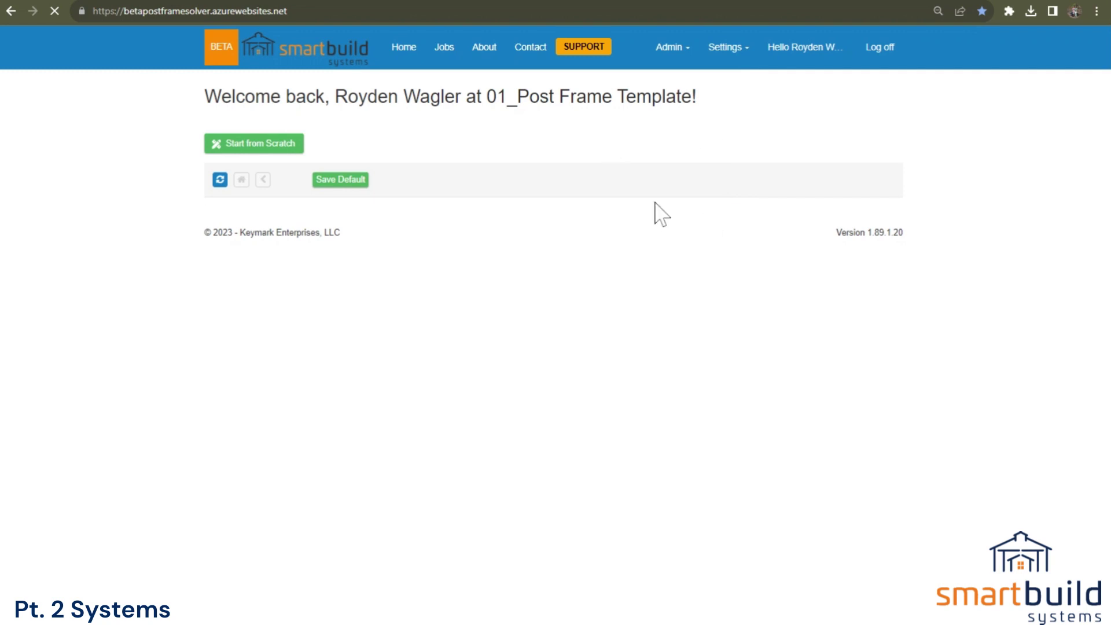
{"action": "left_click", "coordinate": [725, 57]}
{"action": "left_click", "coordinate": [716, 229]}
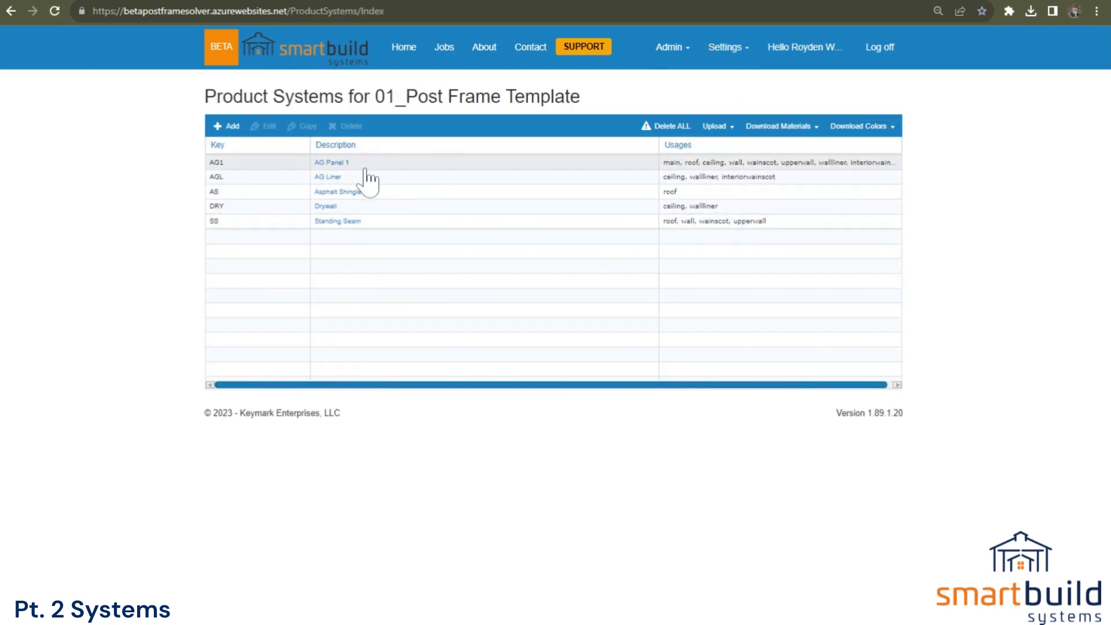
Step: Open AG Panel 1 for editing and scroll through its products grid
{"action": "double_click", "coordinate": [357, 167]}
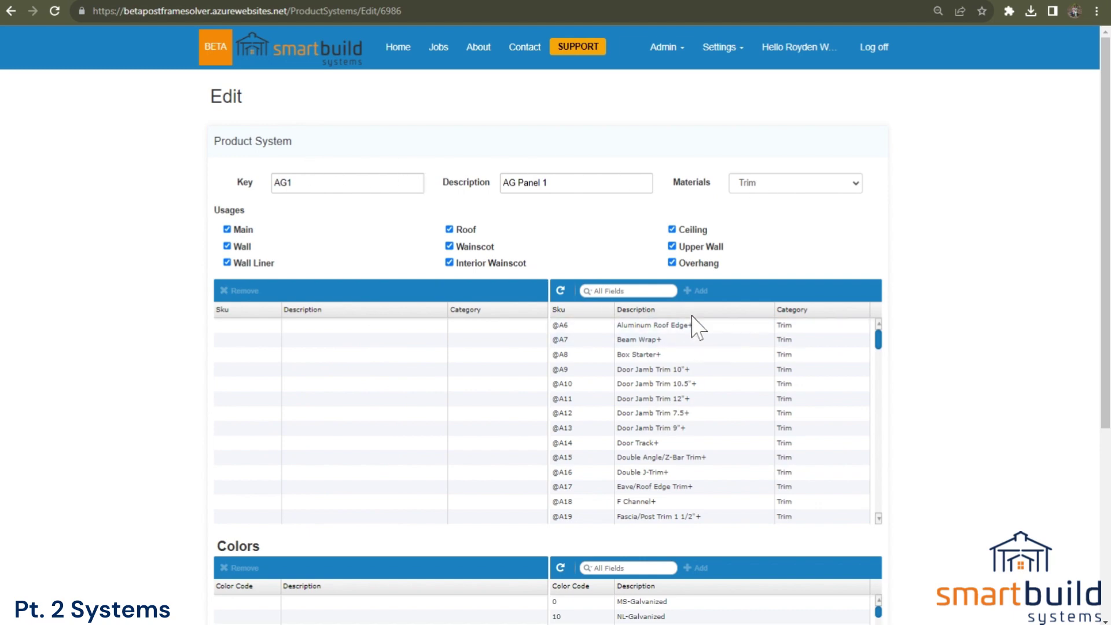
{"action": "scroll", "coordinate": [697, 347], "scroll_direction": "down", "scroll_amount": 15}
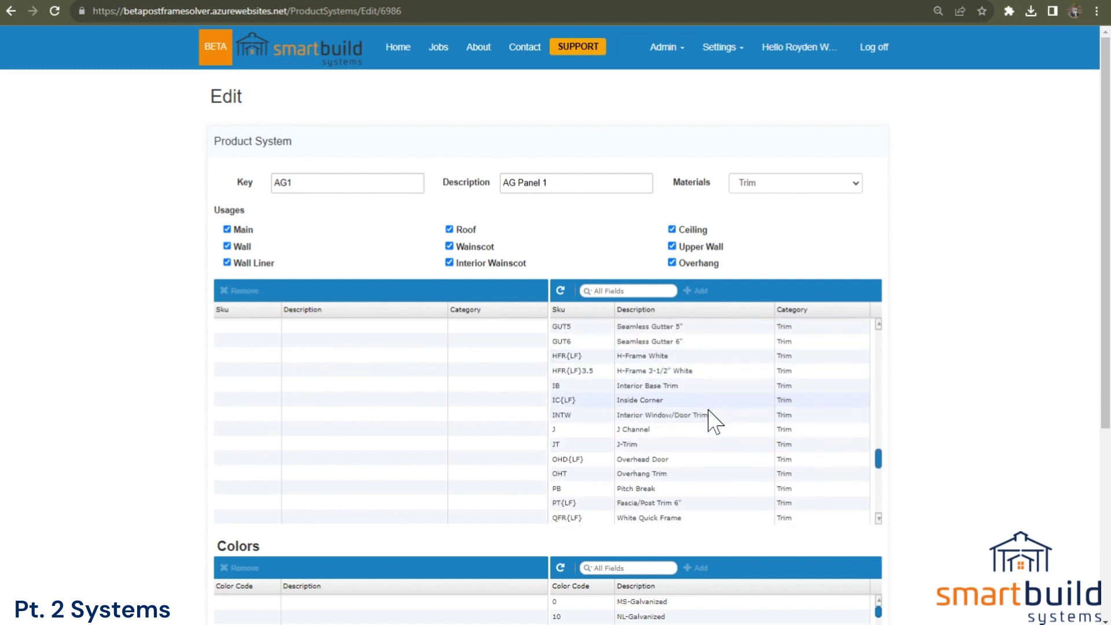
{"action": "scroll", "coordinate": [707, 484], "scroll_direction": "down", "scroll_amount": 3}
{"action": "scroll", "coordinate": [700, 370], "scroll_direction": "up", "scroll_amount": 10}
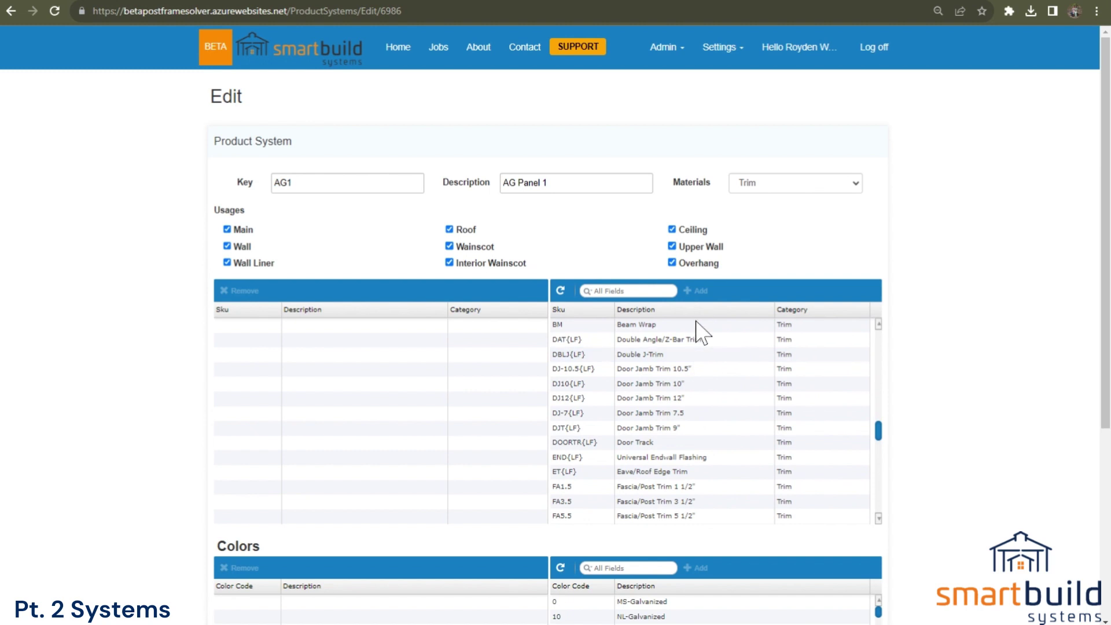
{"action": "scroll", "coordinate": [712, 486], "scroll_direction": "up", "scroll_amount": 5}
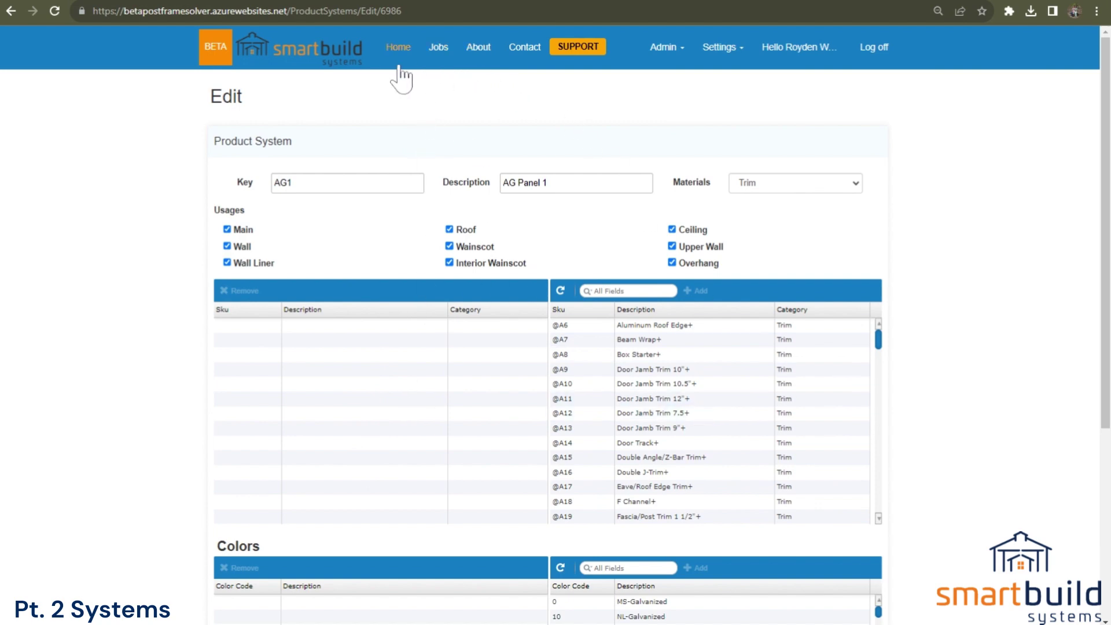
{"action": "left_click", "coordinate": [125, 1]}
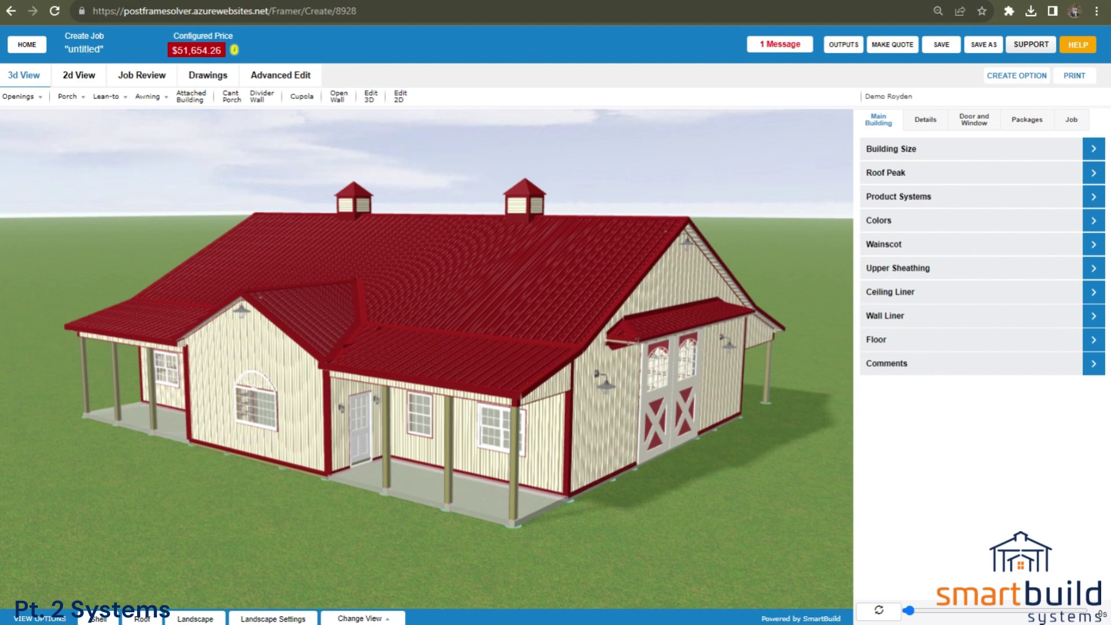
{"action": "left_click_drag", "start_coordinate": [498, 370], "coordinate": [571, 367]}
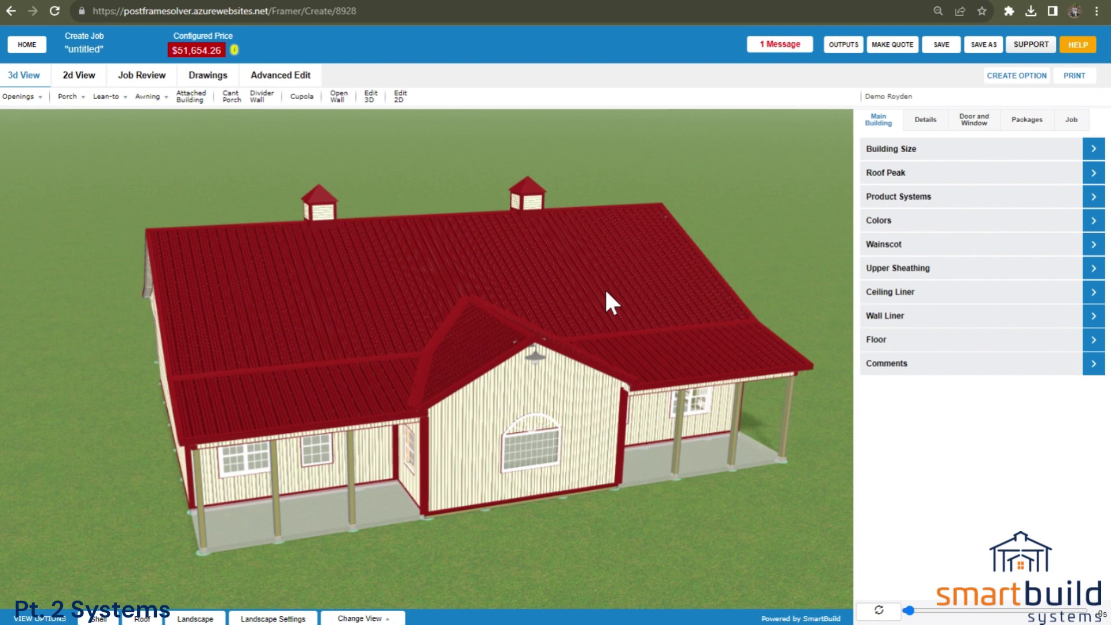
{"action": "left_click", "coordinate": [889, 198]}
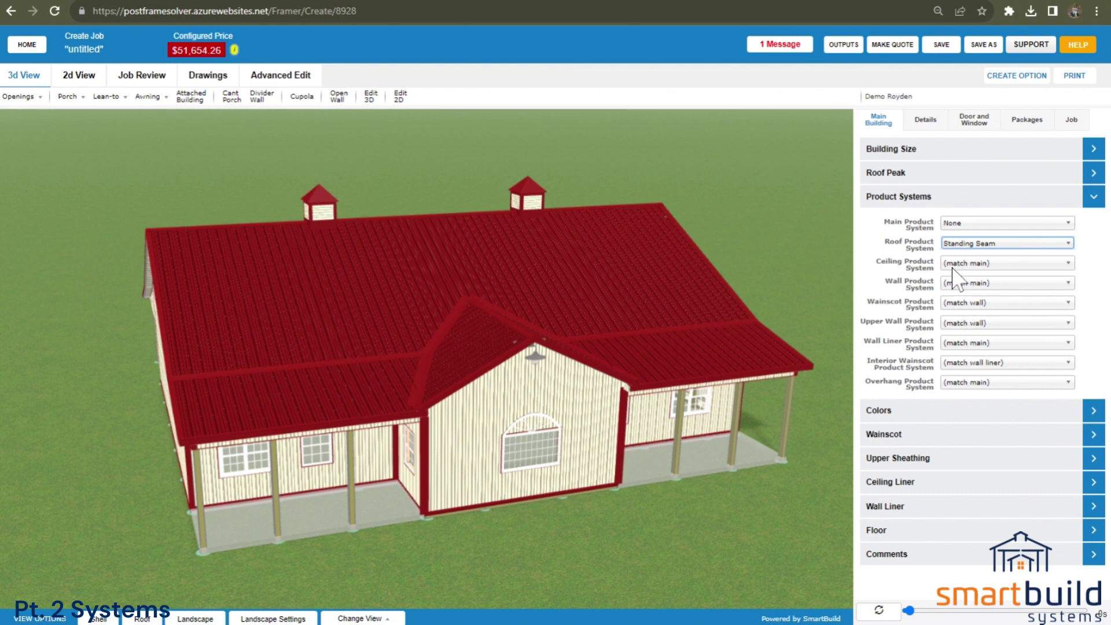
{"action": "left_click", "coordinate": [906, 200]}
{"action": "left_click", "coordinate": [891, 226]}
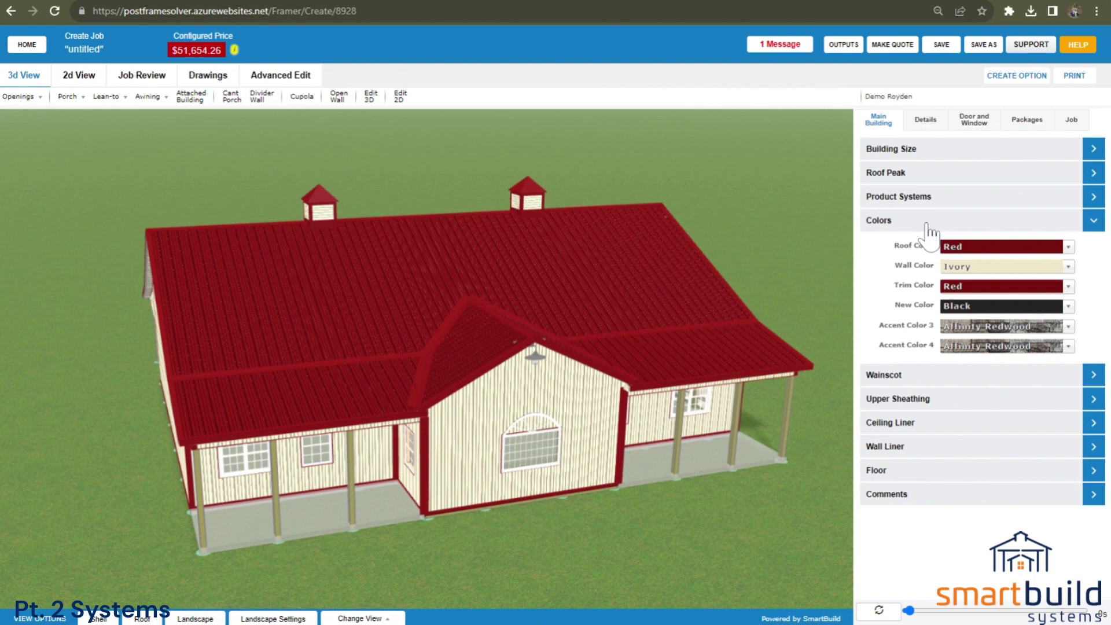
{"action": "left_click", "coordinate": [920, 225]}
{"action": "left_click_drag", "start_coordinate": [769, 302], "coordinate": [637, 286]}
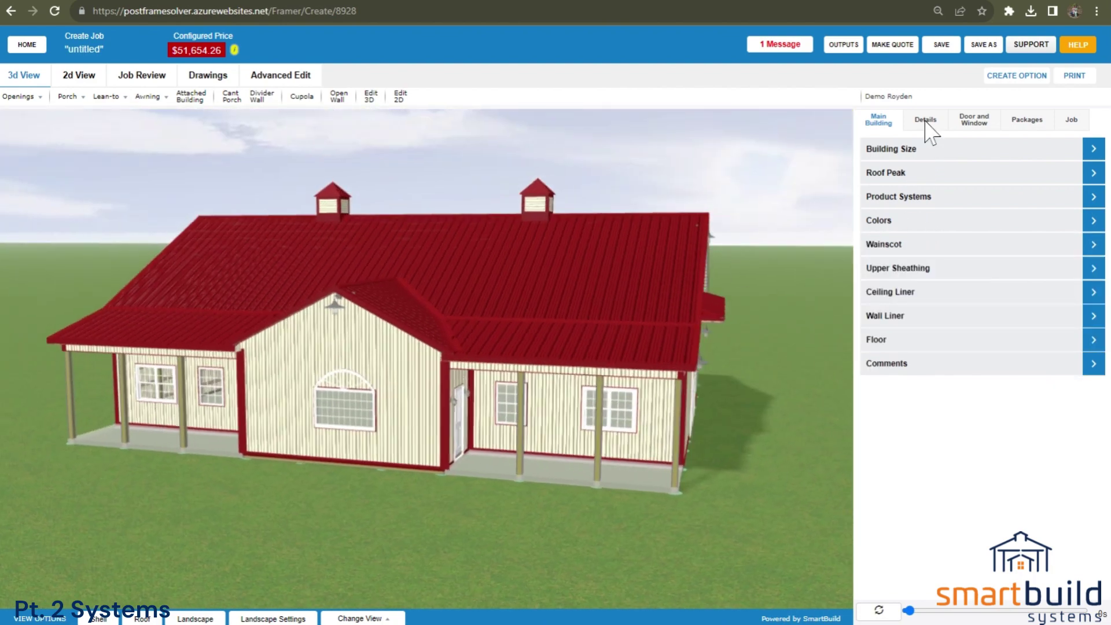
Step: Expand Roof Sheathing under Details and orbit the barn to view gable, underside and roof
{"action": "left_click", "coordinate": [926, 122]}
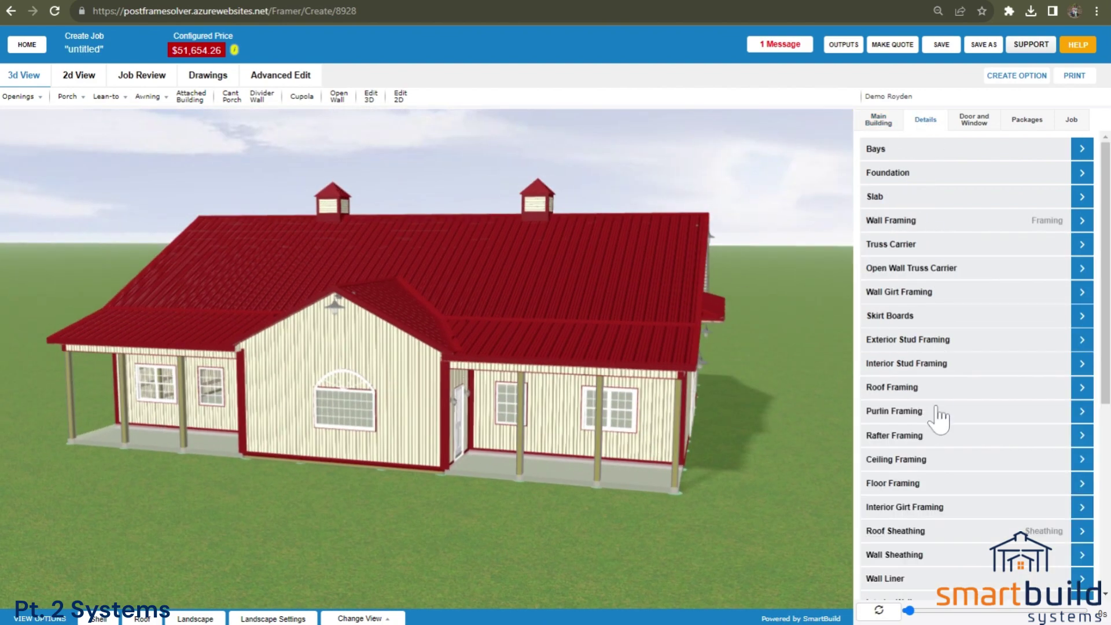
{"action": "left_click", "coordinate": [937, 536]}
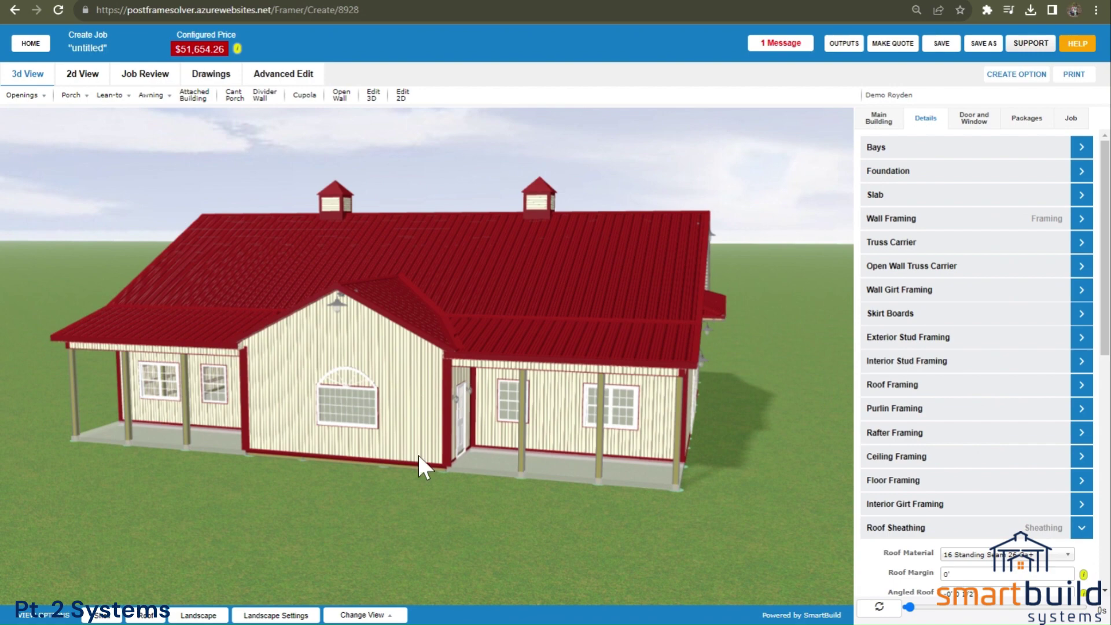
{"action": "left_click_drag", "start_coordinate": [629, 274], "coordinate": [572, 268]}
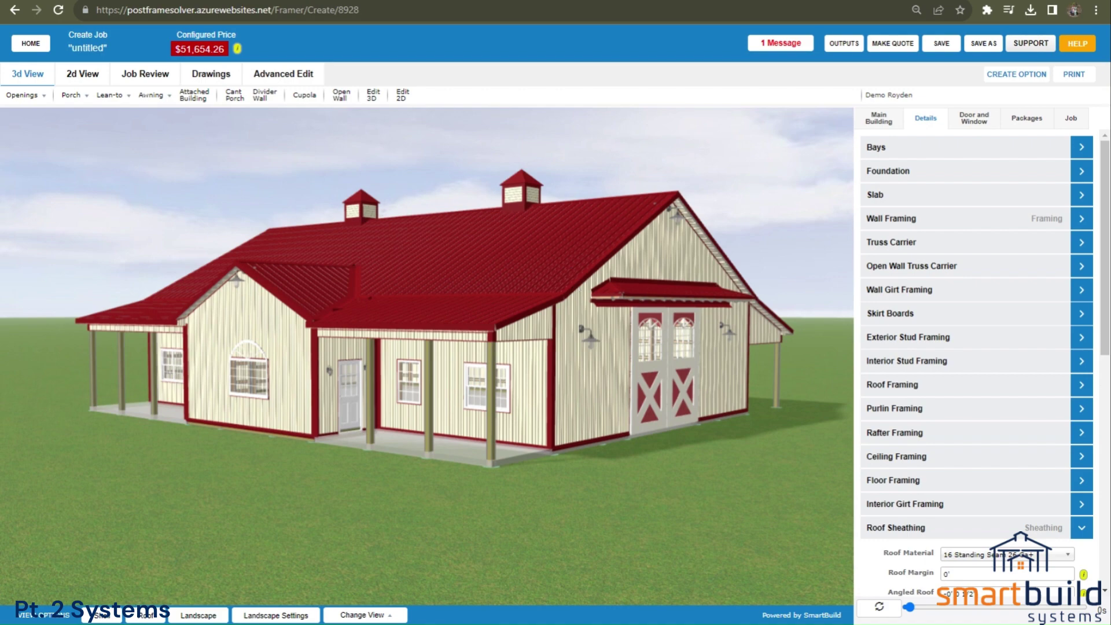
{"action": "scroll", "coordinate": [561, 276], "scroll_direction": "up", "scroll_amount": 2}
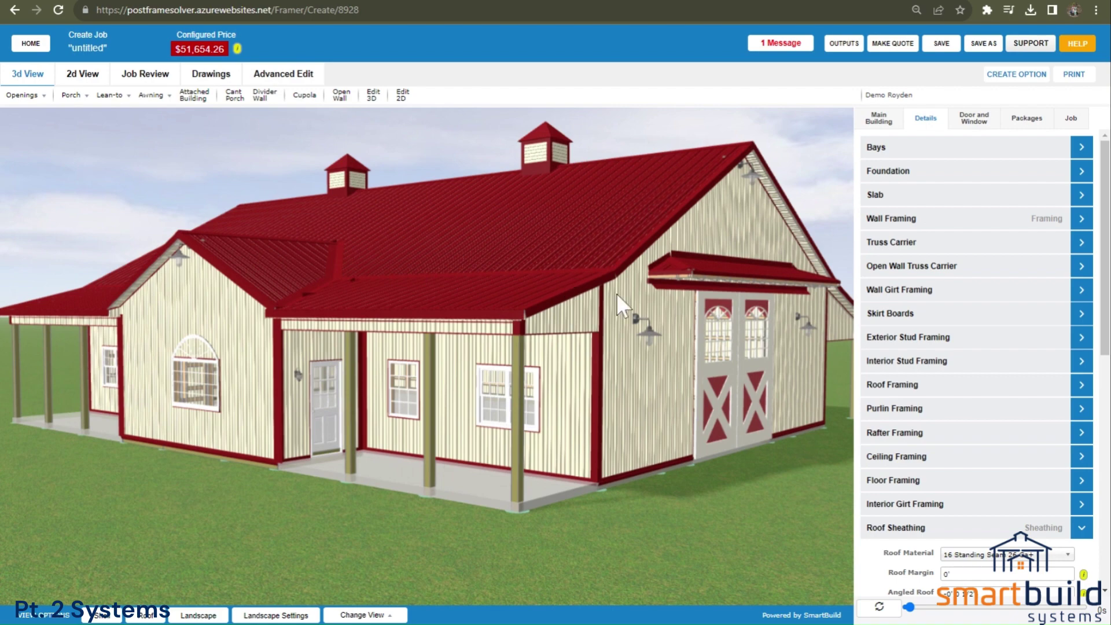
{"action": "left_click_drag", "start_coordinate": [616, 294], "coordinate": [581, 331]}
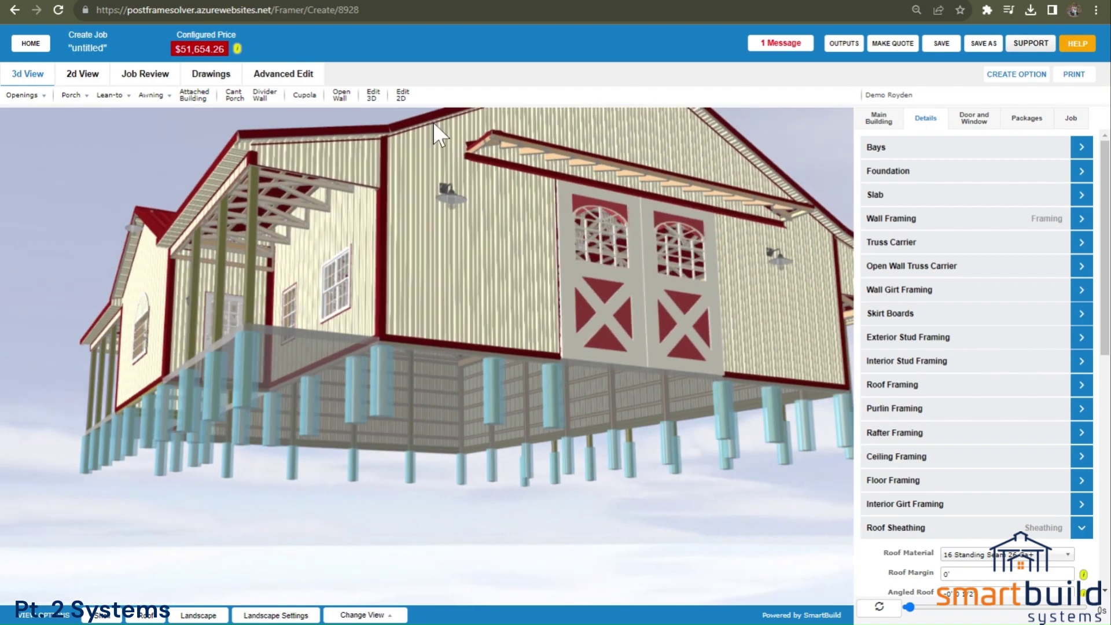
{"action": "left_click_drag", "start_coordinate": [426, 172], "coordinate": [523, 199]}
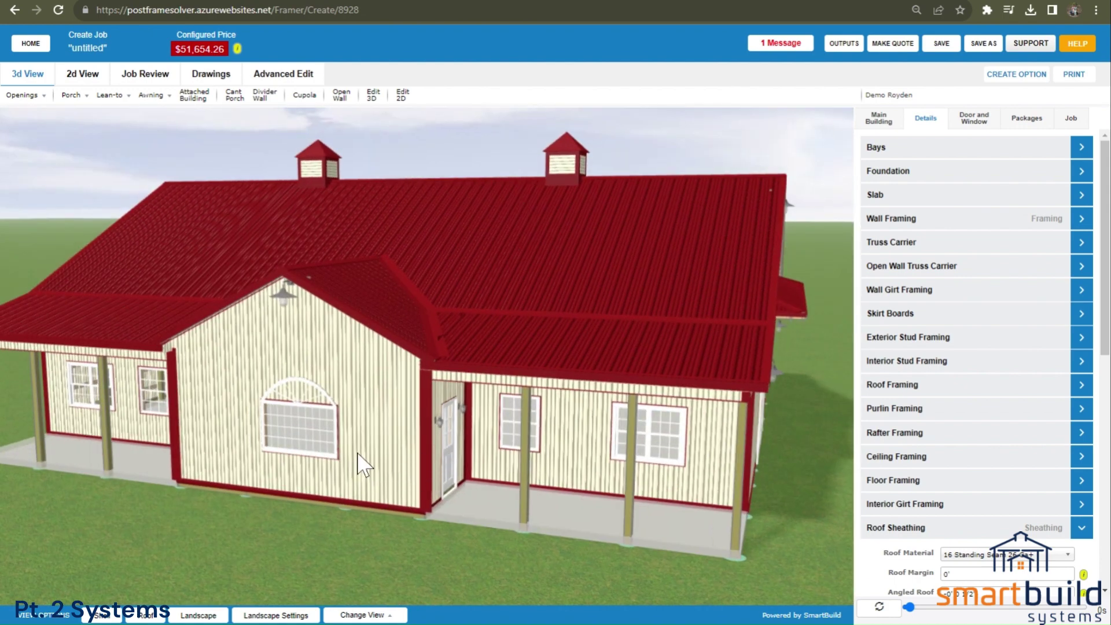
{"action": "left_click", "coordinate": [374, 341]}
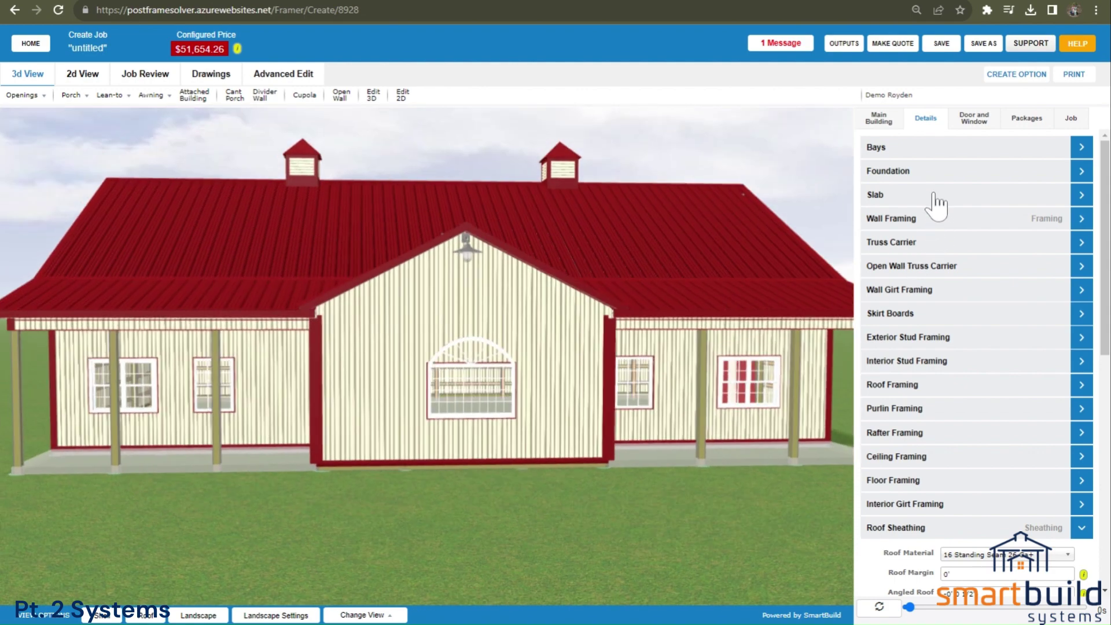
Step: Expand the Main Building's Product Systems, zoom toward the gable, and list the Overhang Product System choices
{"action": "left_click", "coordinate": [888, 120]}
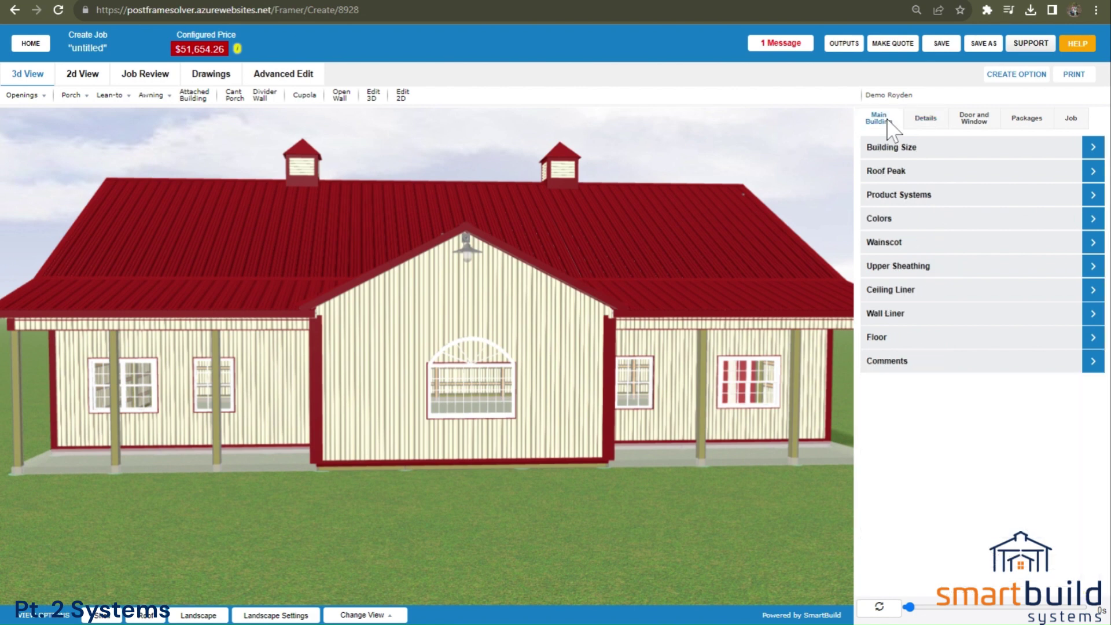
{"action": "left_click", "coordinate": [916, 201]}
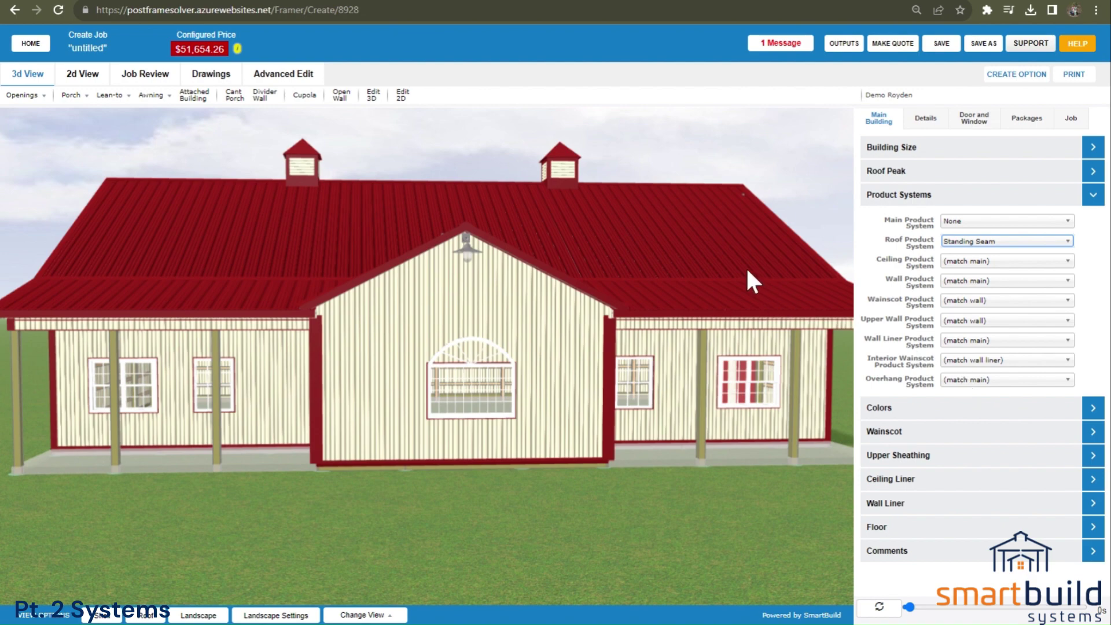
{"action": "left_click_drag", "start_coordinate": [638, 240], "coordinate": [589, 318]}
{"action": "scroll", "coordinate": [585, 270], "scroll_direction": "up", "scroll_amount": 6}
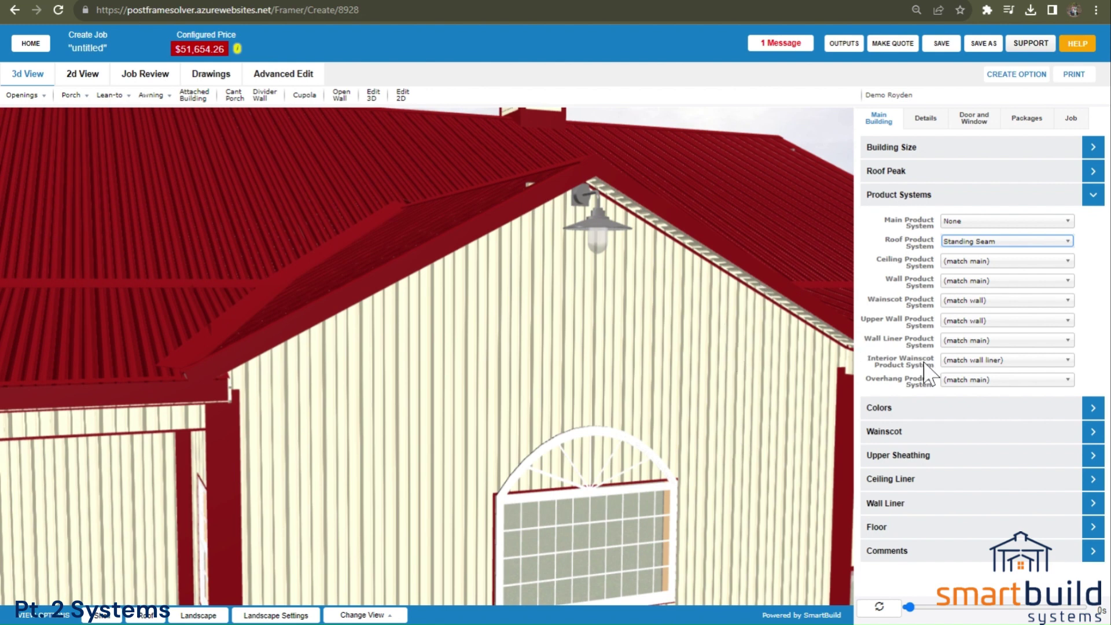
{"action": "left_click", "coordinate": [967, 382]}
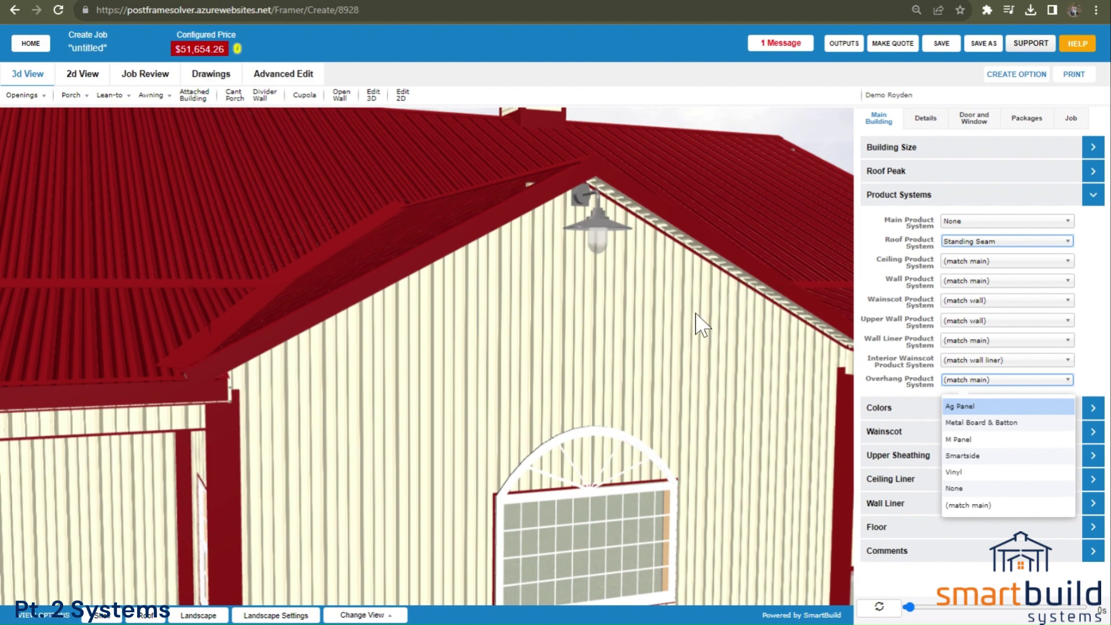
Step: Leave the Overhang Product System unchanged and orbit the 3D barn to inspect its red Standing Seam roof
{"action": "left_click_drag", "start_coordinate": [711, 317], "coordinate": [550, 423]}
{"action": "left_click", "coordinate": [527, 321]}
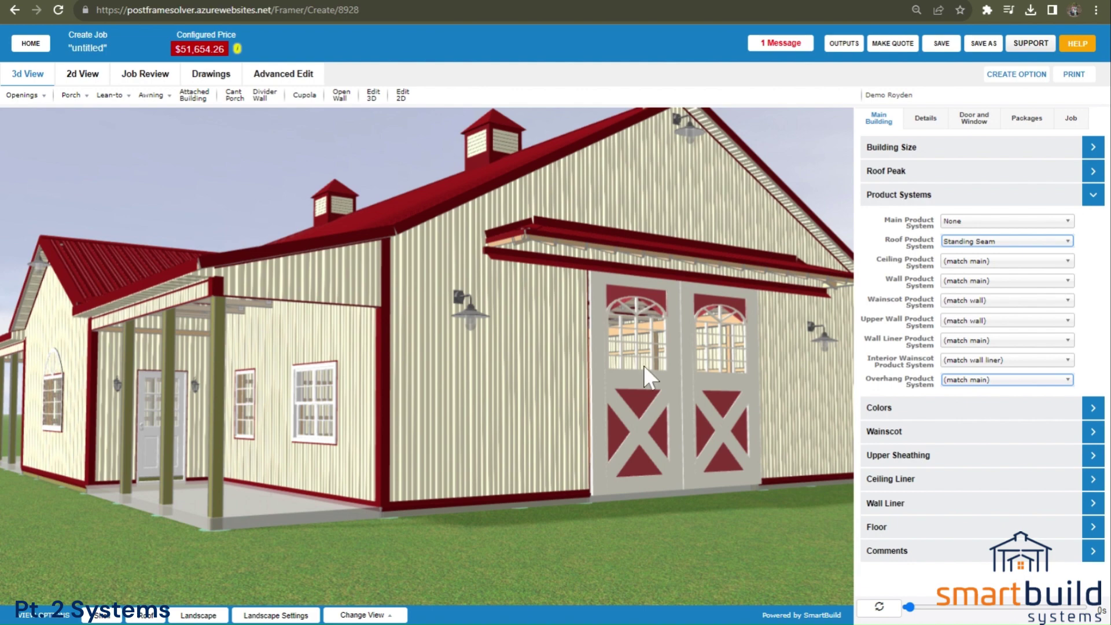
{"action": "left_click_drag", "start_coordinate": [644, 366], "coordinate": [626, 397]}
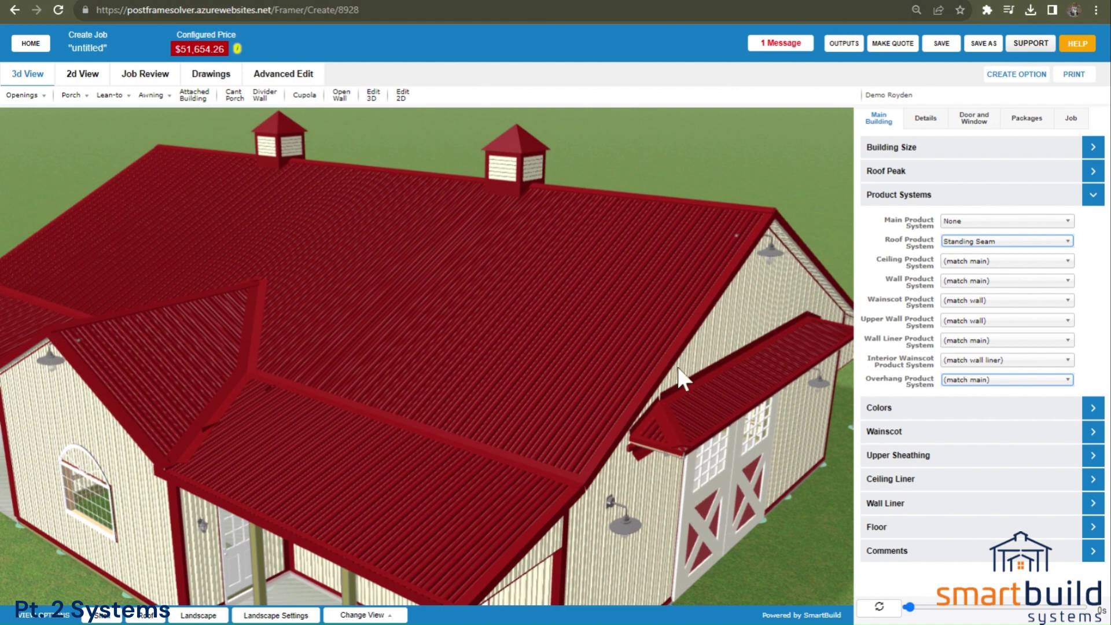
{"action": "left_click_drag", "start_coordinate": [551, 439], "coordinate": [570, 413]}
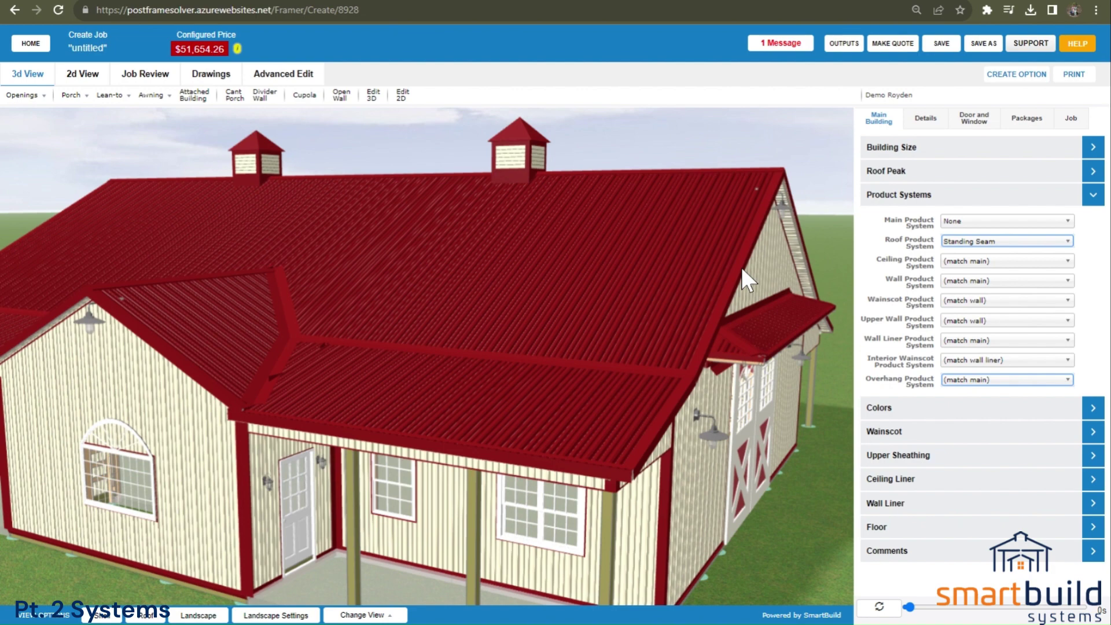
{"action": "scroll", "coordinate": [730, 276], "scroll_direction": "down", "scroll_amount": 2}
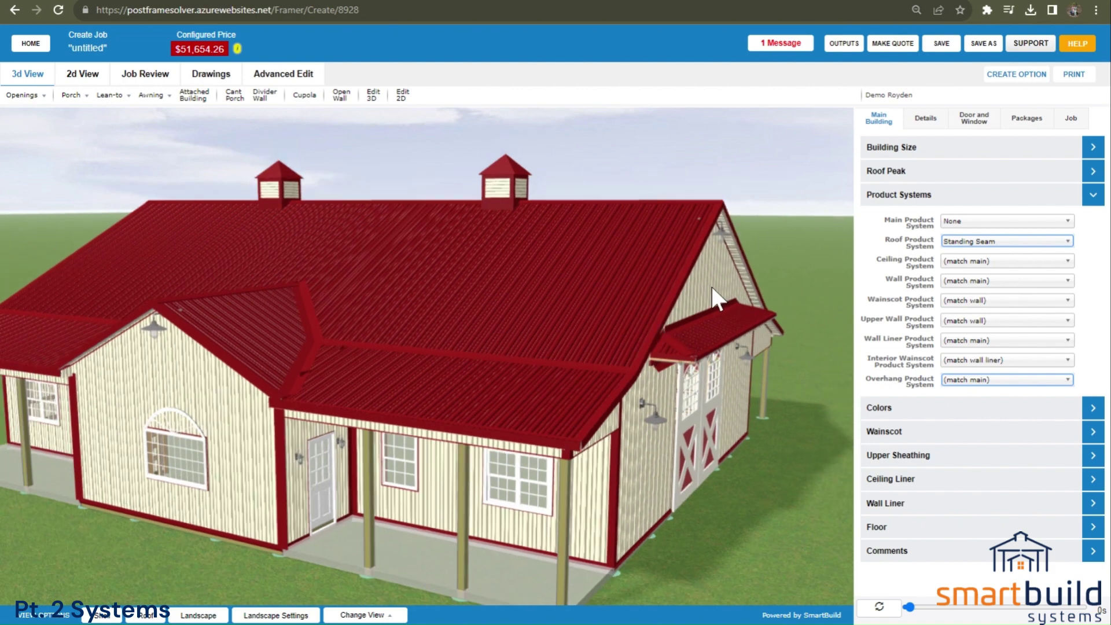
{"action": "left_click_drag", "start_coordinate": [504, 346], "coordinate": [553, 354]}
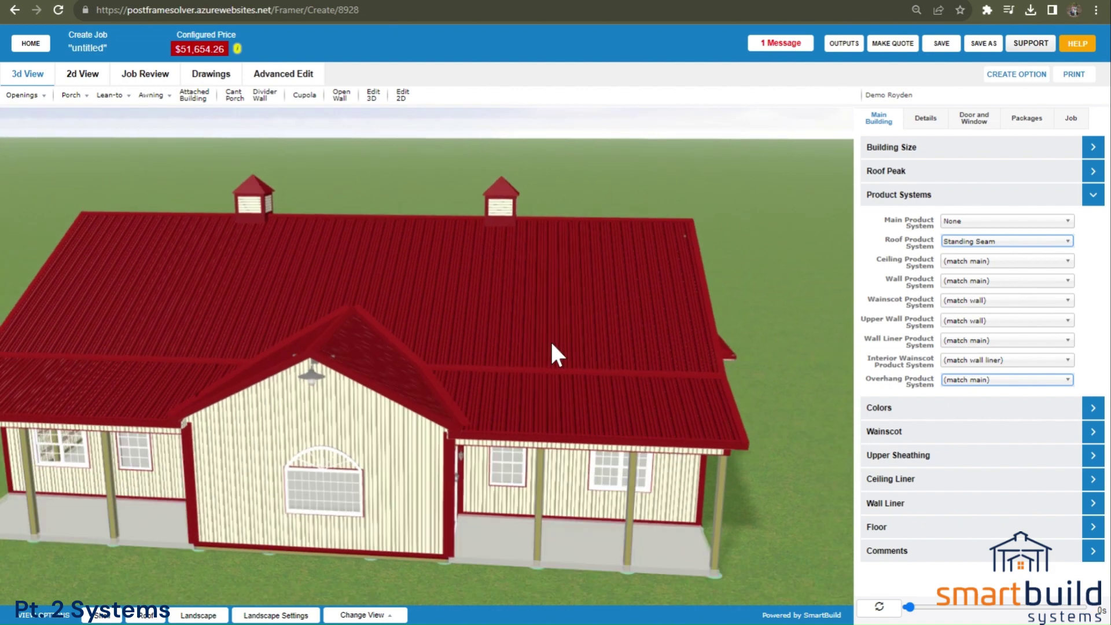